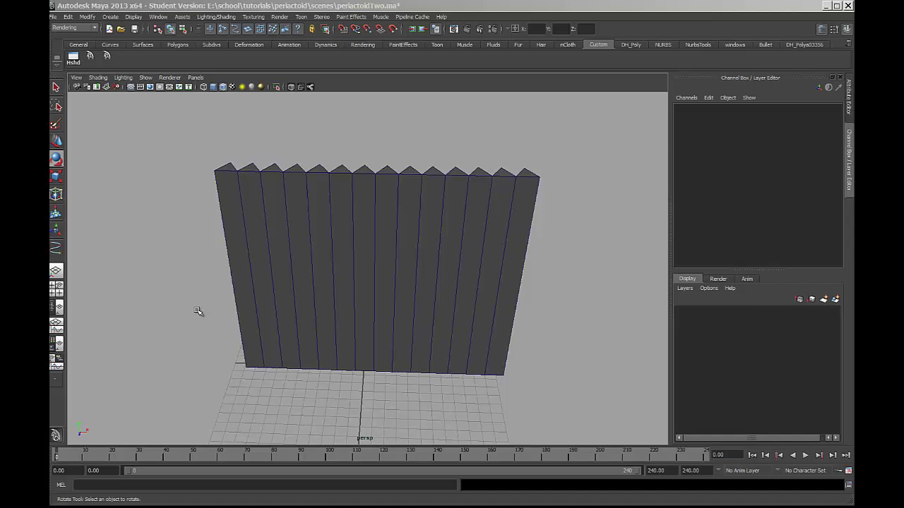
Select all the prisms in the wall, rotate them freely around the Y axis, and reset their Rotate Y to 0
click(233, 227)
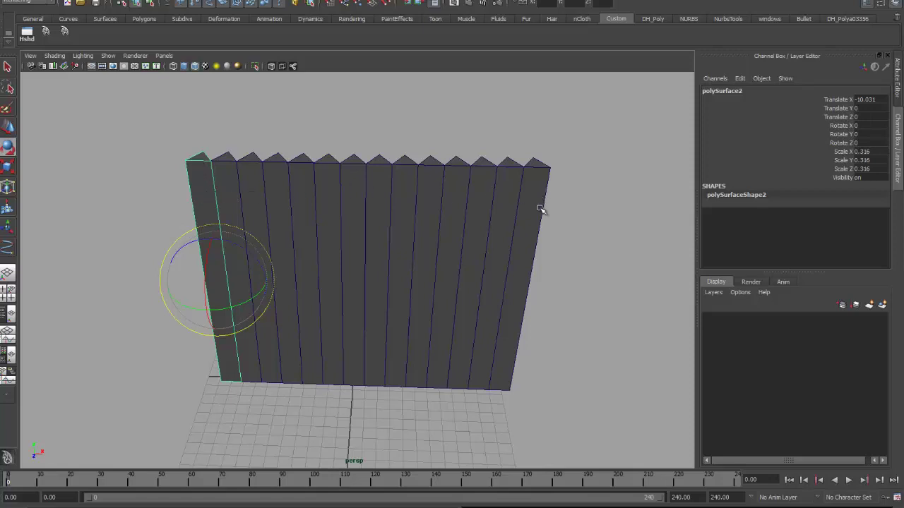
drag(167, 115, 566, 193)
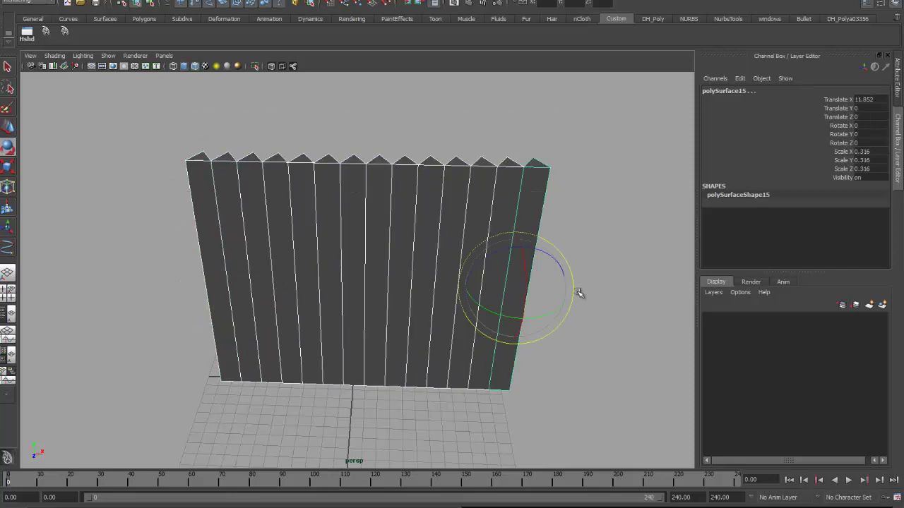
click(794, 133)
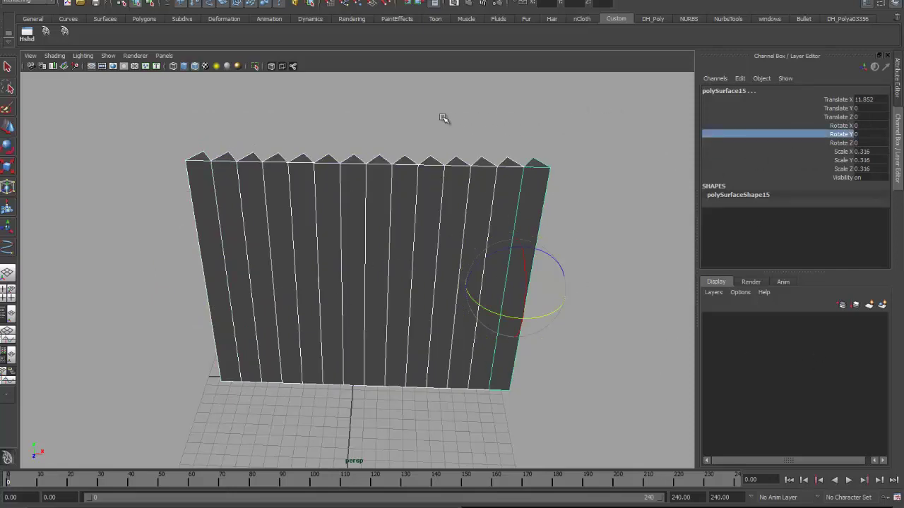
middle_drag(396, 120, 592, 139)
click(873, 137)
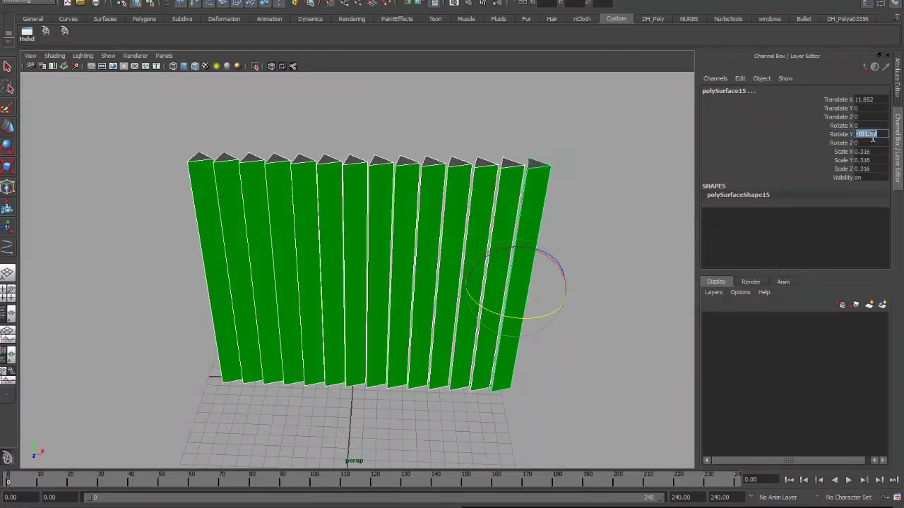
text(0)
key(Return)
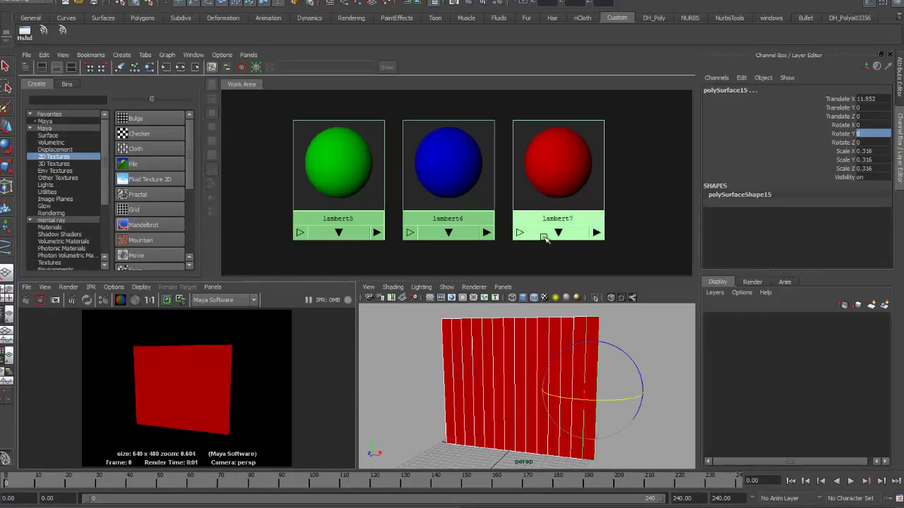
Move the red lambert7 material node in front of the green lambert5 node in the work area
scroll(508, 170, down, 2)
drag(513, 169, 322, 177)
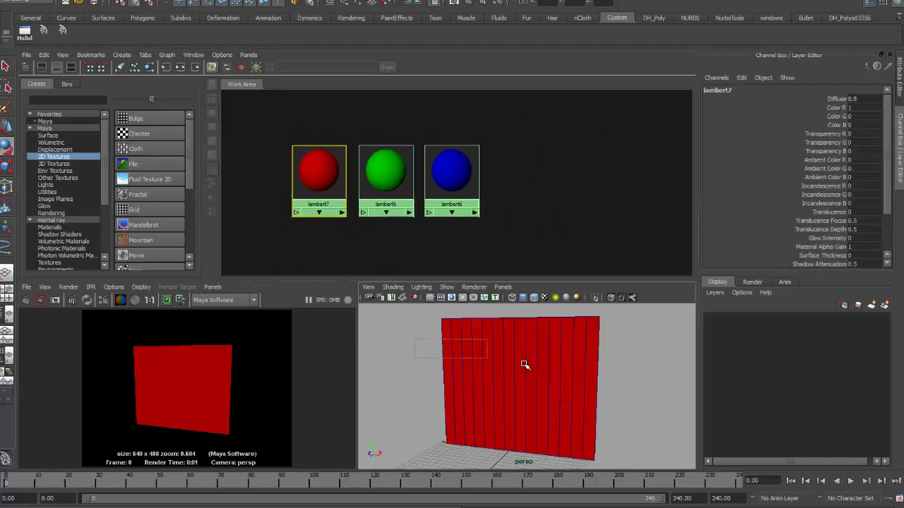
Select all the prisms and set their Rotate Y to 120, followed by 240, to show the green and blue sides
click(592, 373)
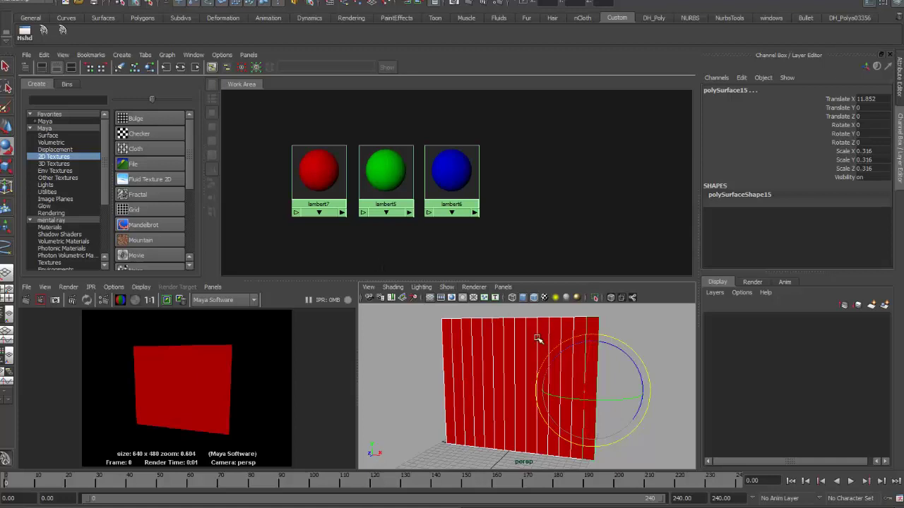
click(873, 133)
click(873, 133)
text(120)
key(Return)
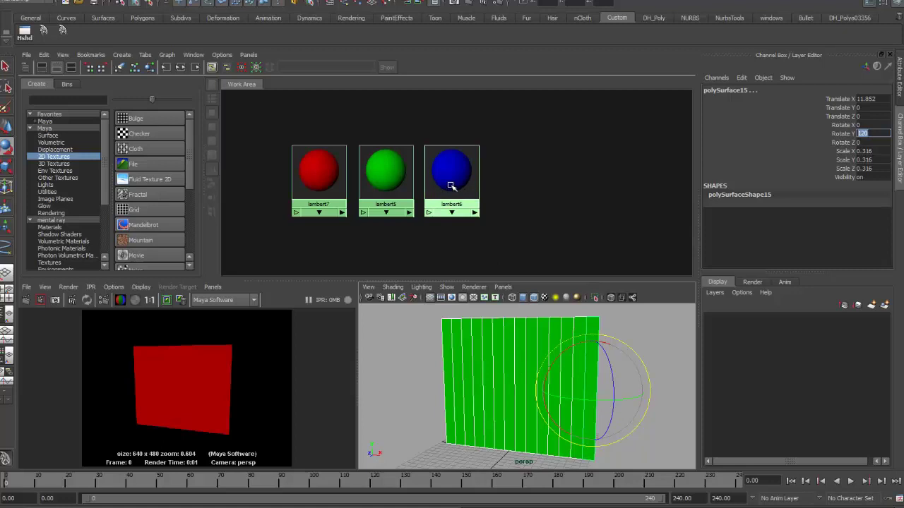
text(40)
key(Return)
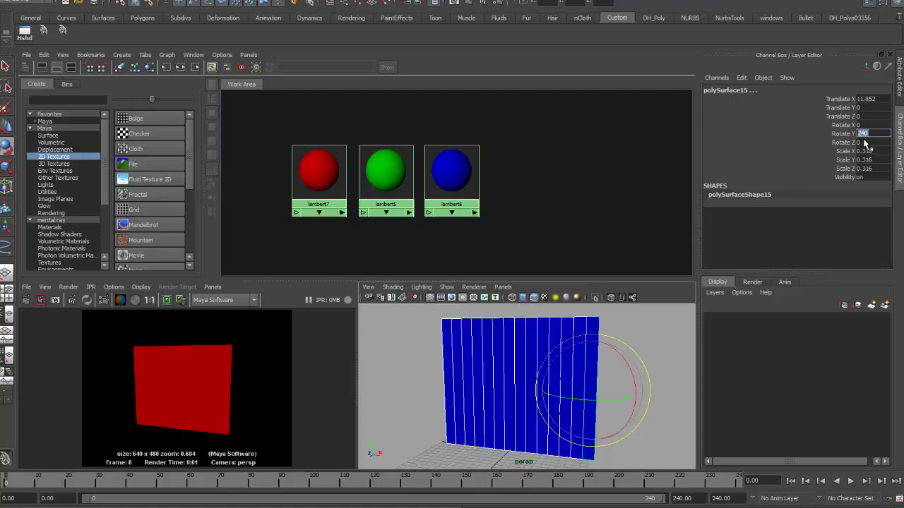
Spin the selected prisms freely around the Y axis and return their Rotate Y to 0
drag(568, 399, 601, 373)
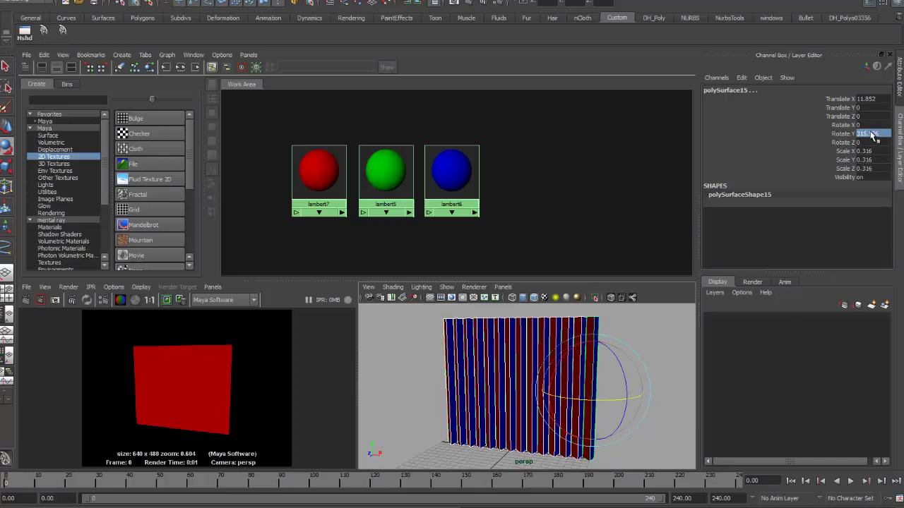
text(0)
key(Return)
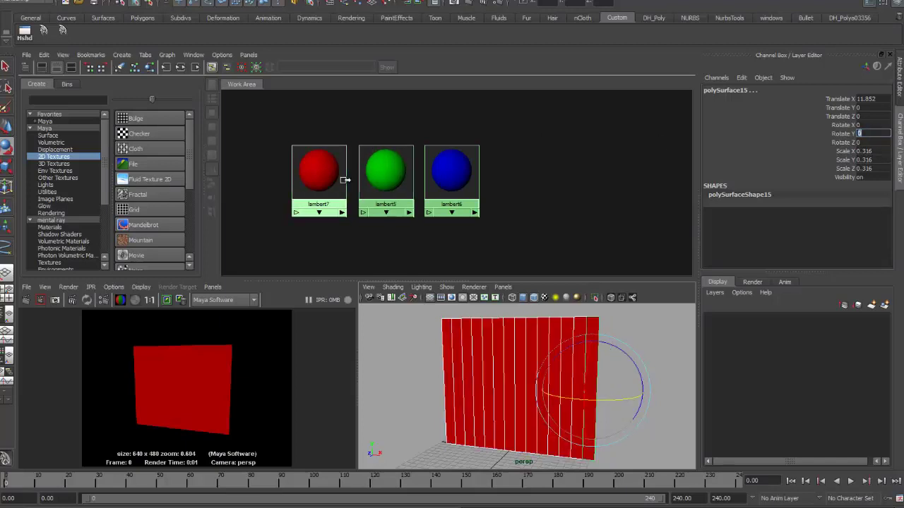
Create a File texture as a projection in the work area containing the three lambert materials
click(343, 181)
scroll(497, 213, down, 1)
scroll(497, 213, down, 1)
alt+middle_drag(468, 209, 555, 196)
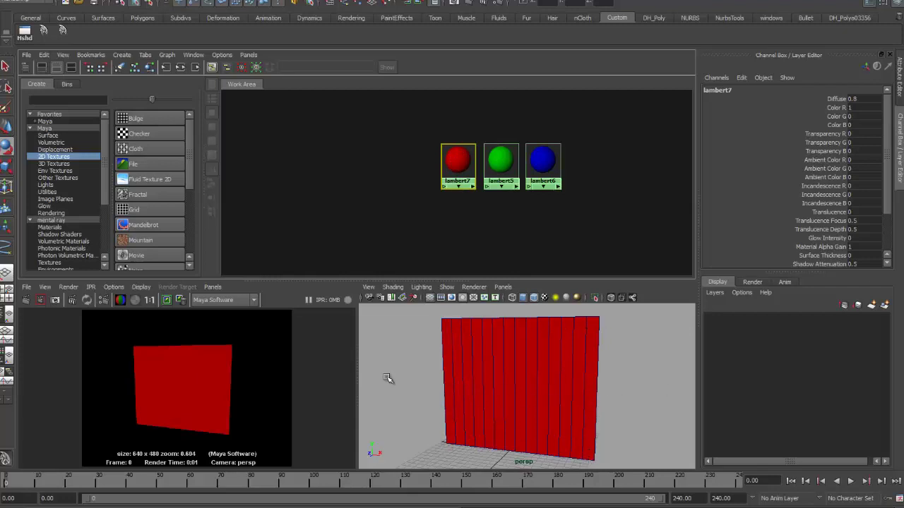
right_click(141, 166)
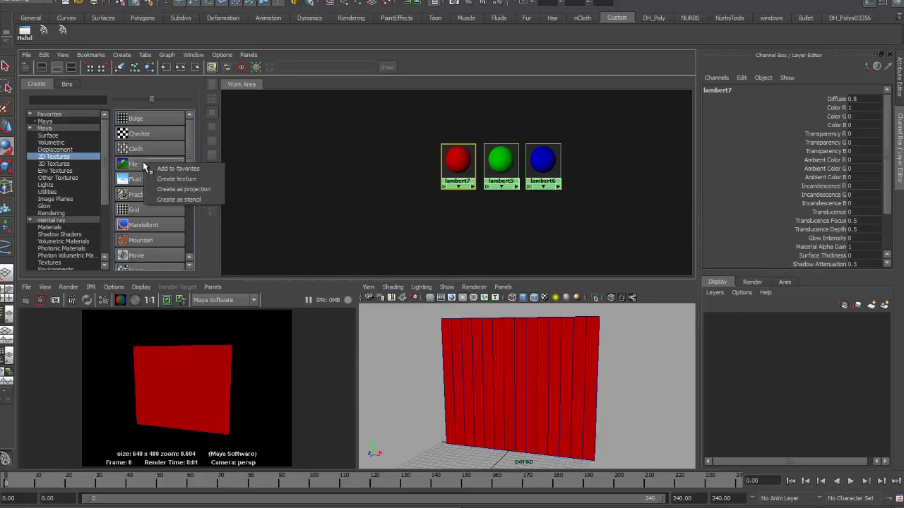
click(183, 190)
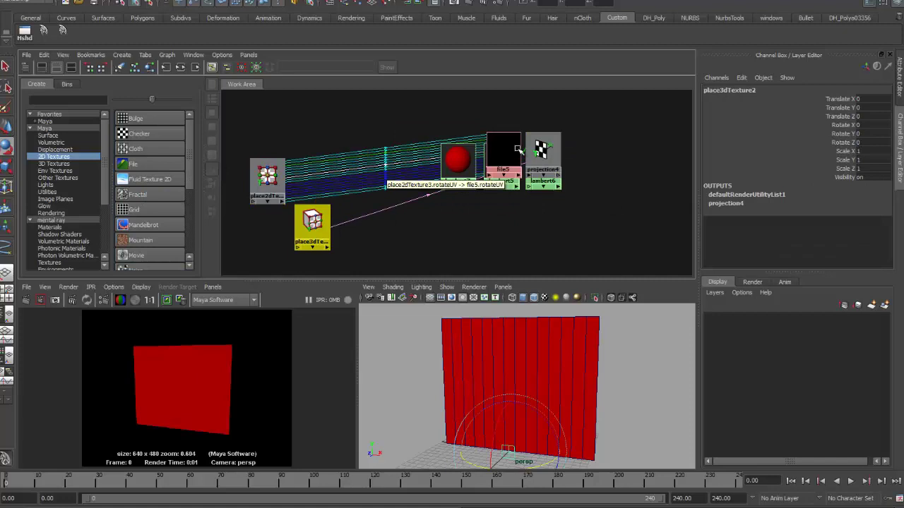
Arrange the new file, 2D placement and projection nodes in front of the three lambert materials
drag(532, 149, 401, 188)
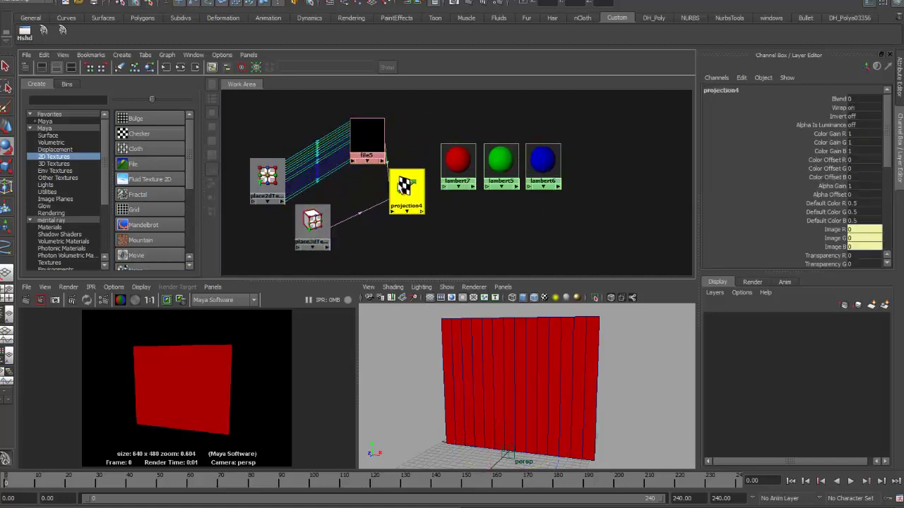
drag(367, 136, 324, 136)
drag(269, 176, 243, 158)
click(404, 185)
drag(404, 185, 379, 183)
Connect the projection node to the color of the red lambert7 material
middle_drag(429, 169, 461, 151)
click(476, 184)
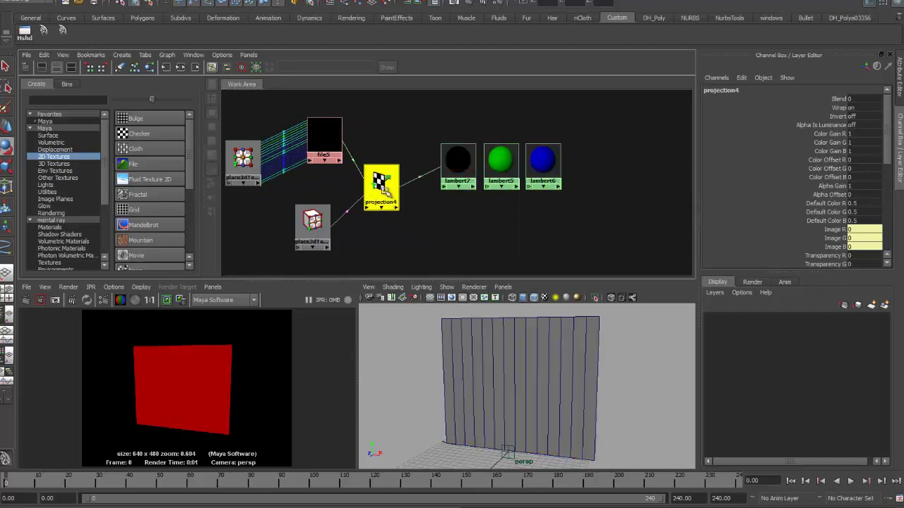
drag(386, 192, 396, 183)
Load seal.jpg from sourceimages as the file texture's image and render the perspective view
click(319, 143)
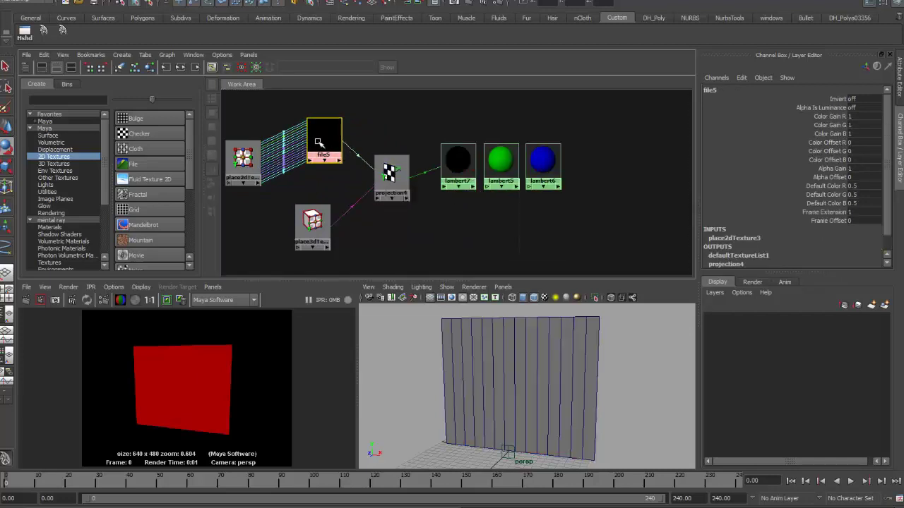
double_click(318, 143)
click(805, 241)
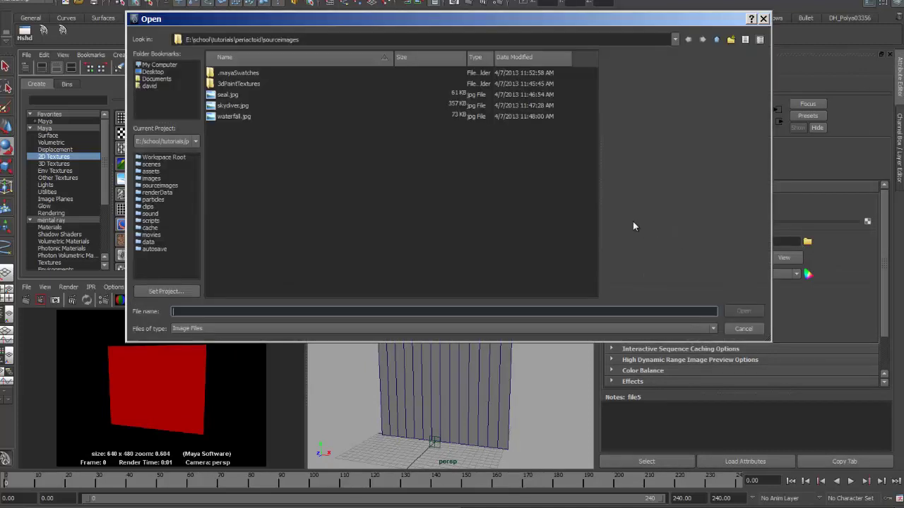
click(226, 94)
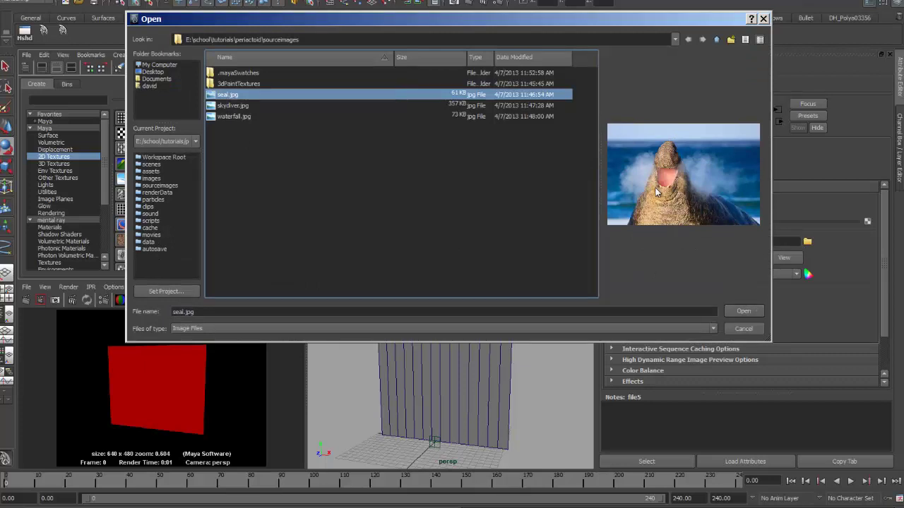
click(744, 311)
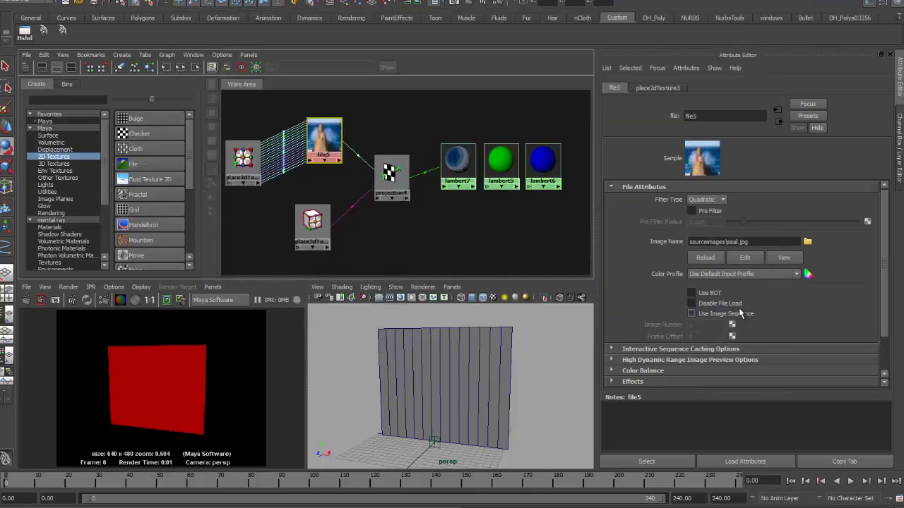
click(28, 301)
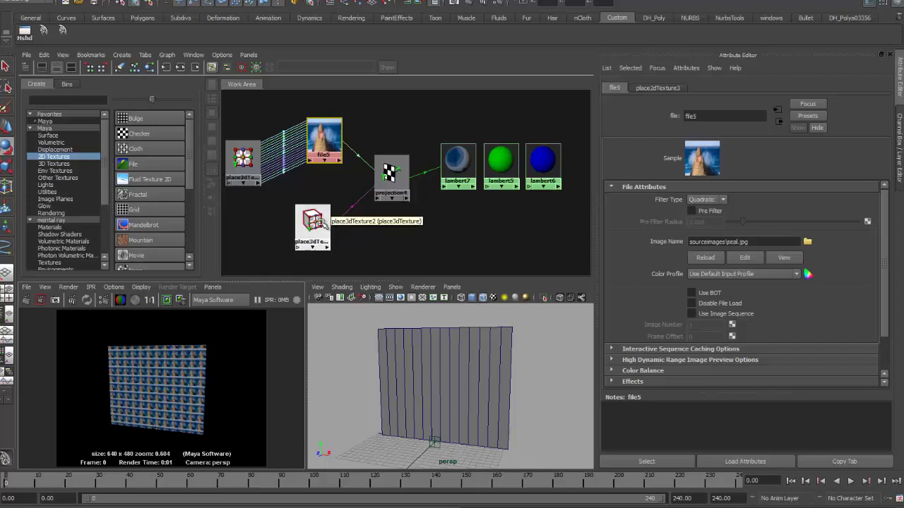
Select the projection's 3D placement node and, in the front view, raise it to mid-wall and enlarge it to nearly the wall's height
click(320, 222)
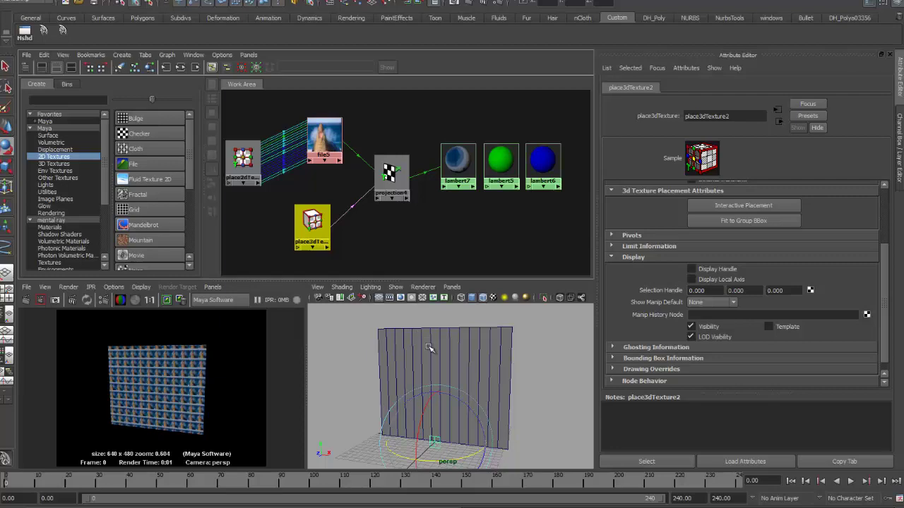
key(space)
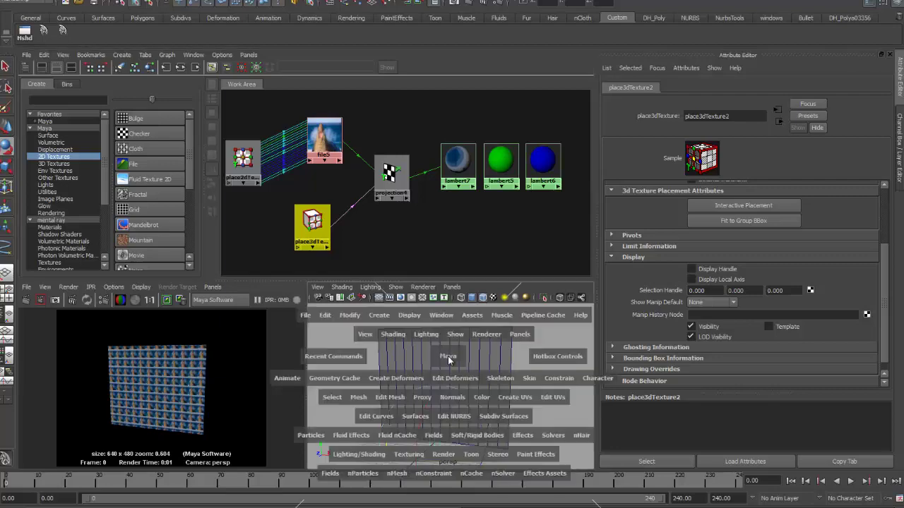
key(space)
drag(419, 346, 417, 368)
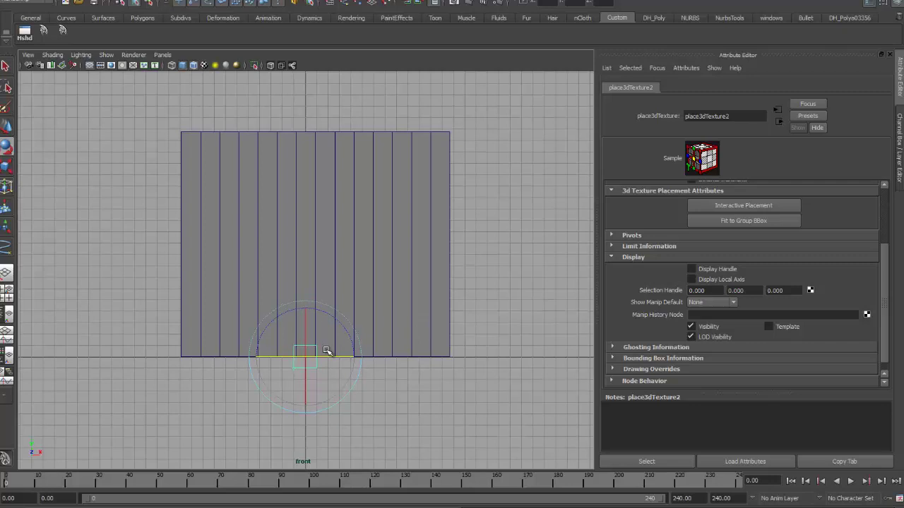
key(w)
drag(307, 329, 724, 326)
key(r)
drag(304, 254, 349, 262)
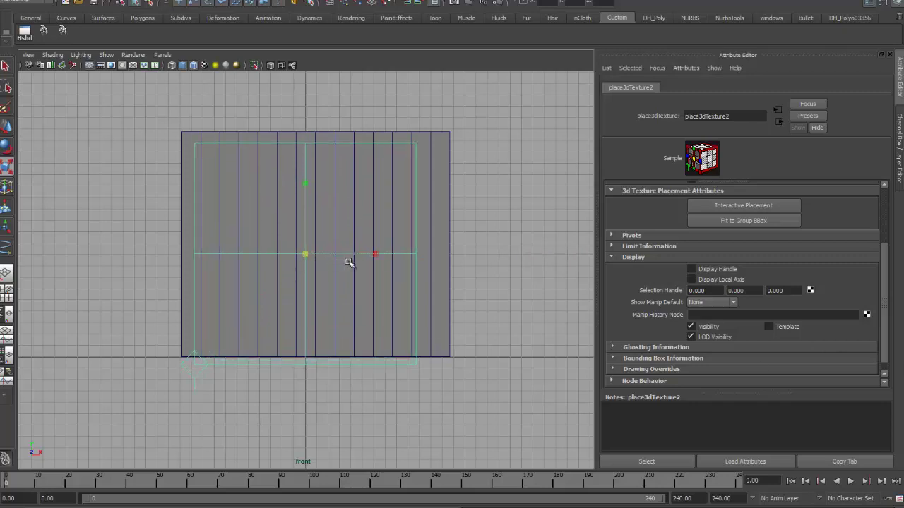
Move and scale the 3D placement box in the front view until it matches the outline of the prism wall
key(w)
drag(304, 236, 304, 216)
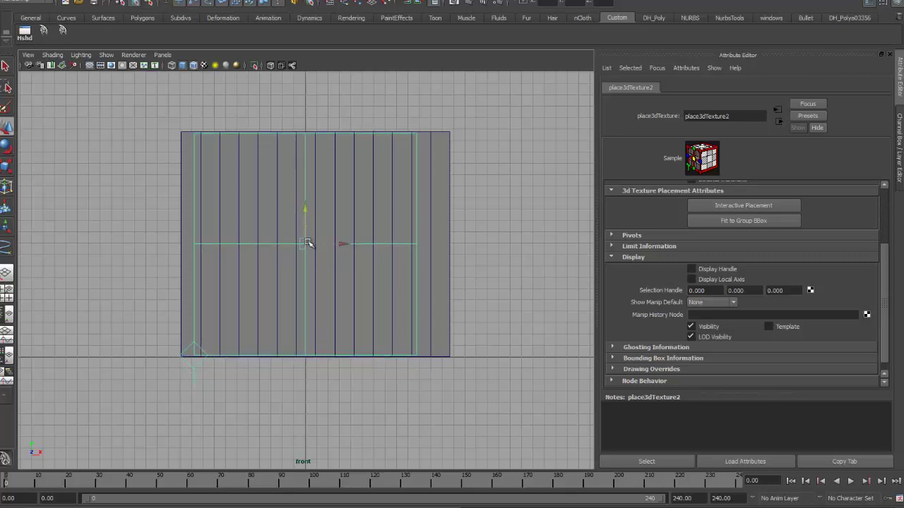
key(r)
drag(309, 249, 310, 247)
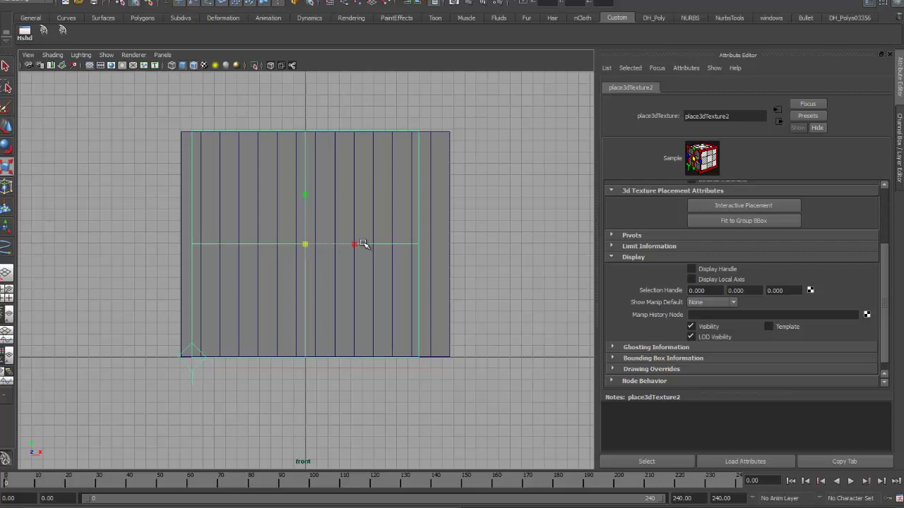
drag(355, 247, 362, 246)
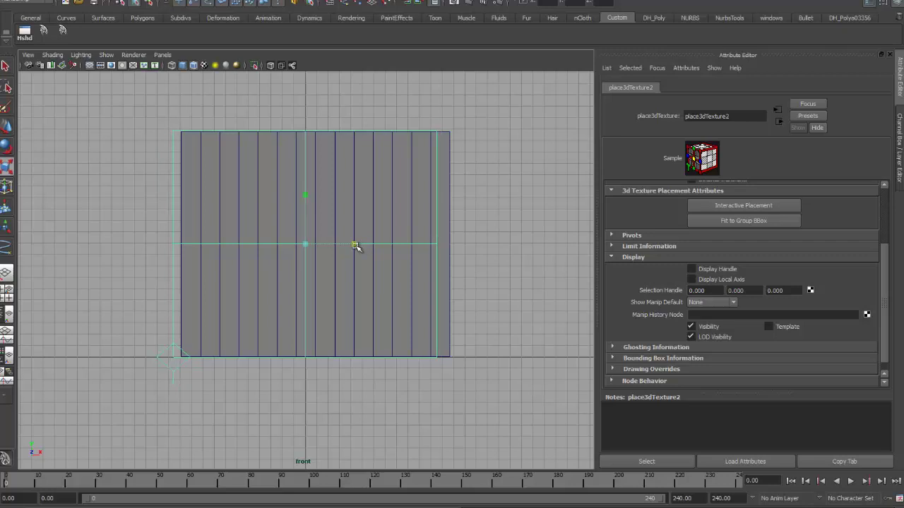
mouse_move(356, 246)
mouse_down()
mouse_move(344, 244)
mouse_move(365, 245)
mouse_up()
key(w)
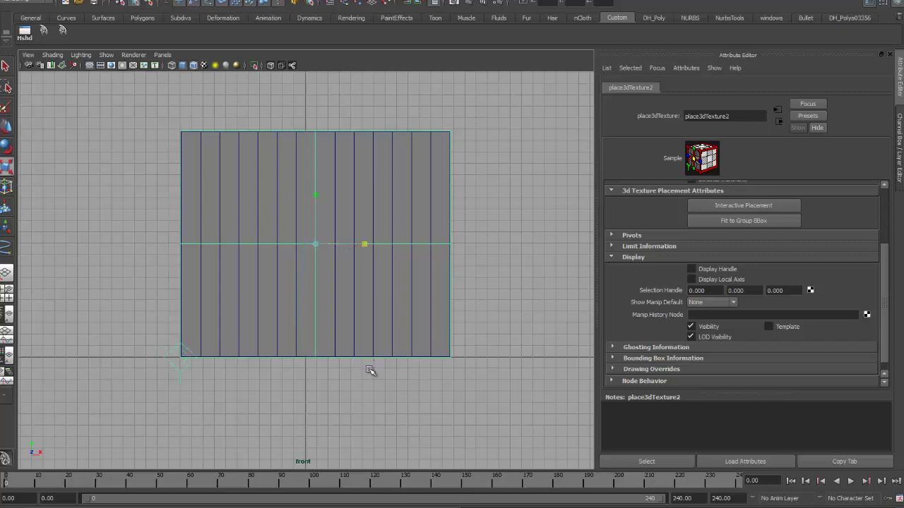
Return to the shading and perspective layout and render the wall with the fitted seal projection
key(space)
drag(370, 369, 445, 280)
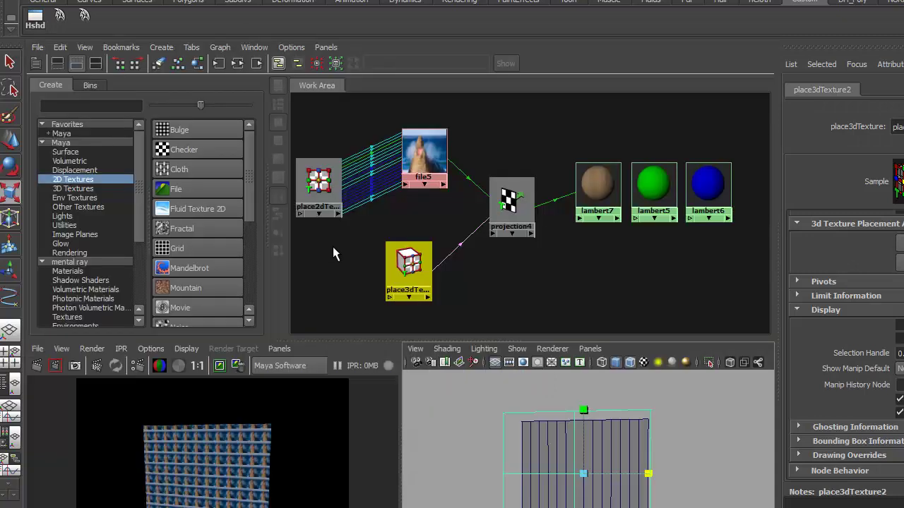
click(37, 364)
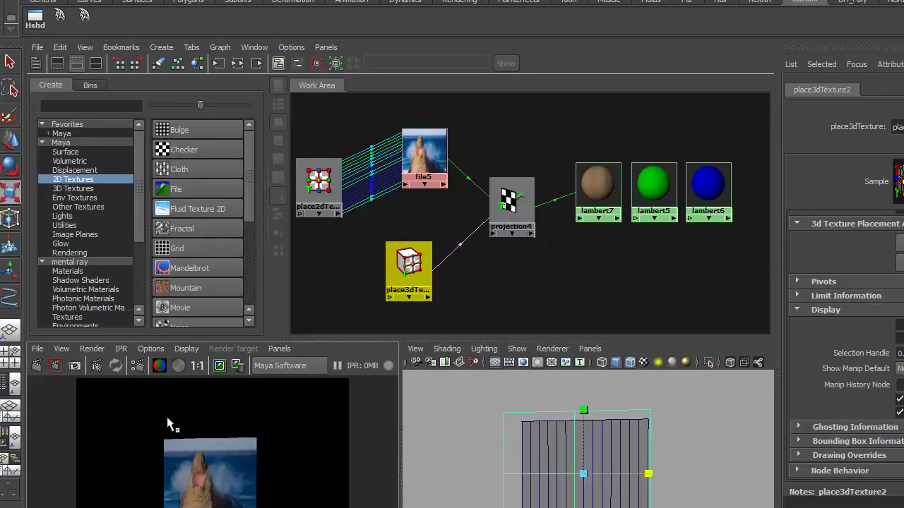
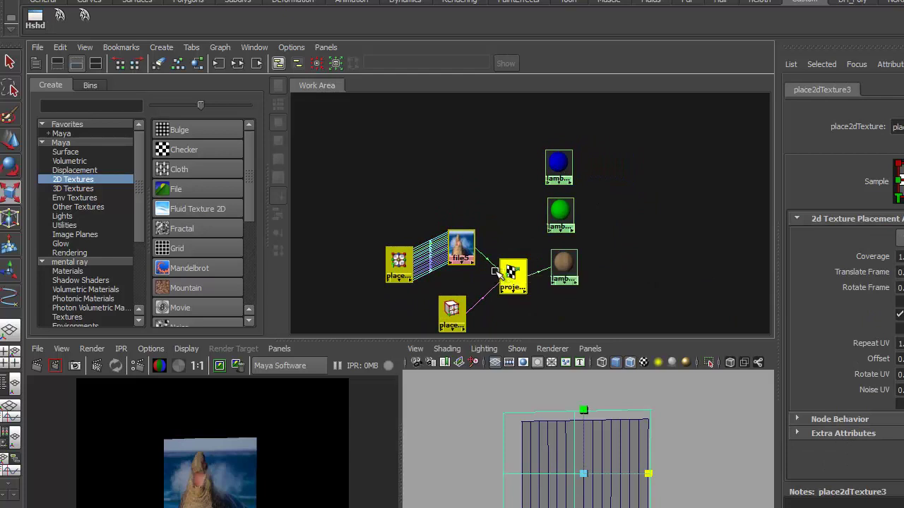
Move the seal projection network farther away from the stacked lambert materials and deselect it
drag(509, 272, 442, 264)
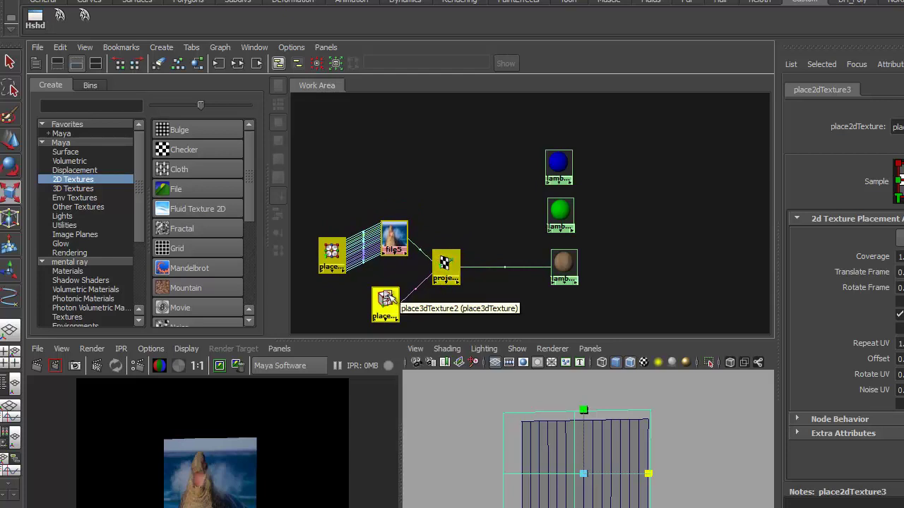
click(479, 318)
Duplicate the seal projection node with connections to its network and place the copy beside the blue material
click(447, 266)
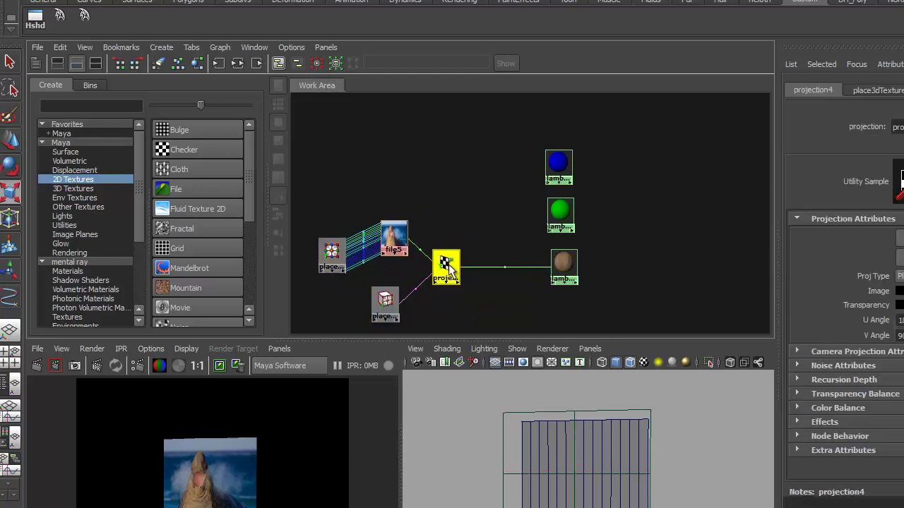
click(53, 46)
mouse_move(141, 181)
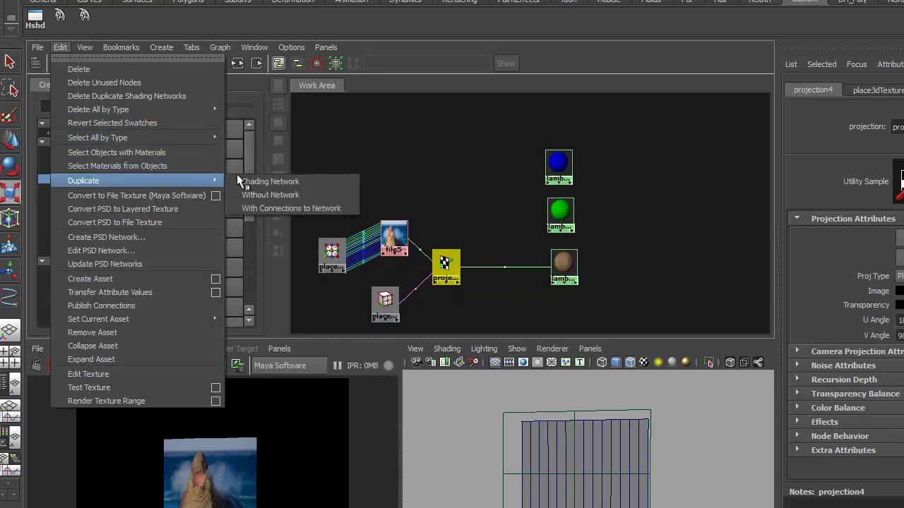
click(288, 201)
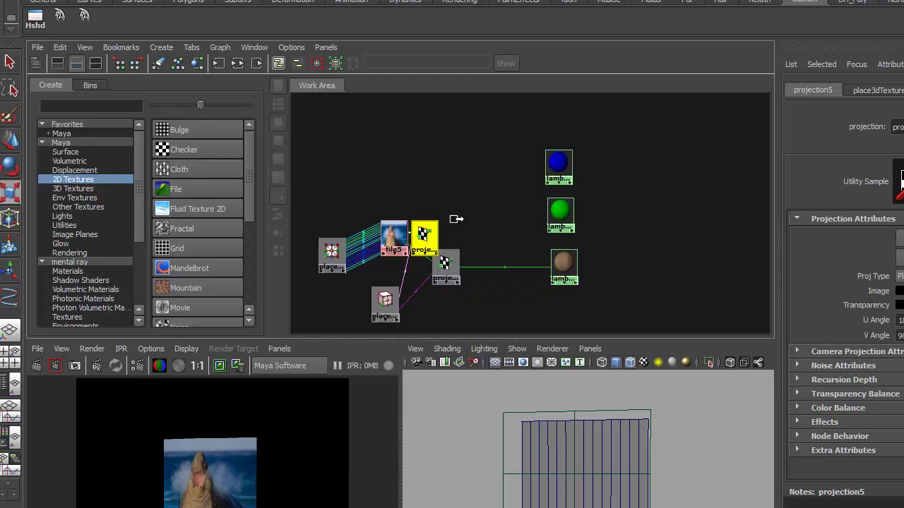
drag(451, 218, 479, 182)
Spread out the seal file, its 2D and 3D placement nodes and the original projection so their connections are readable
drag(312, 204, 421, 272)
drag(332, 252, 316, 206)
drag(445, 266, 495, 278)
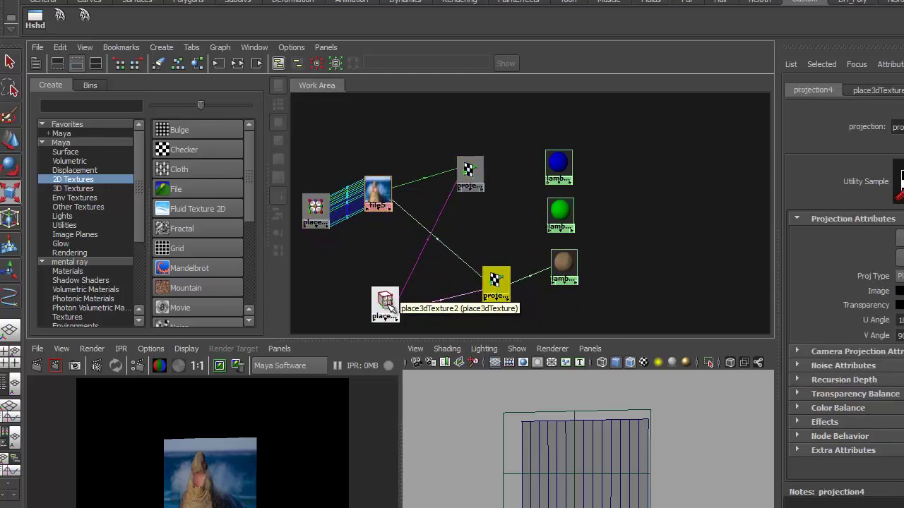
drag(385, 302, 382, 269)
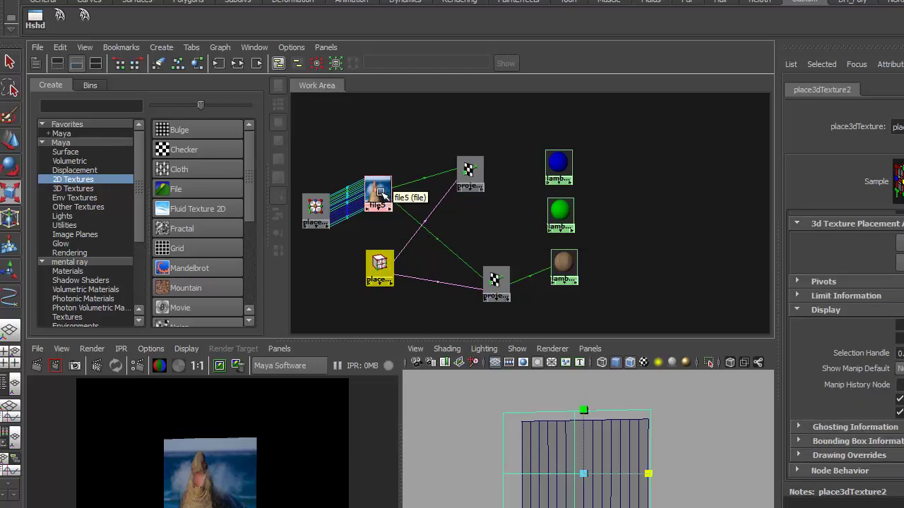
scroll(379, 191, down, 1)
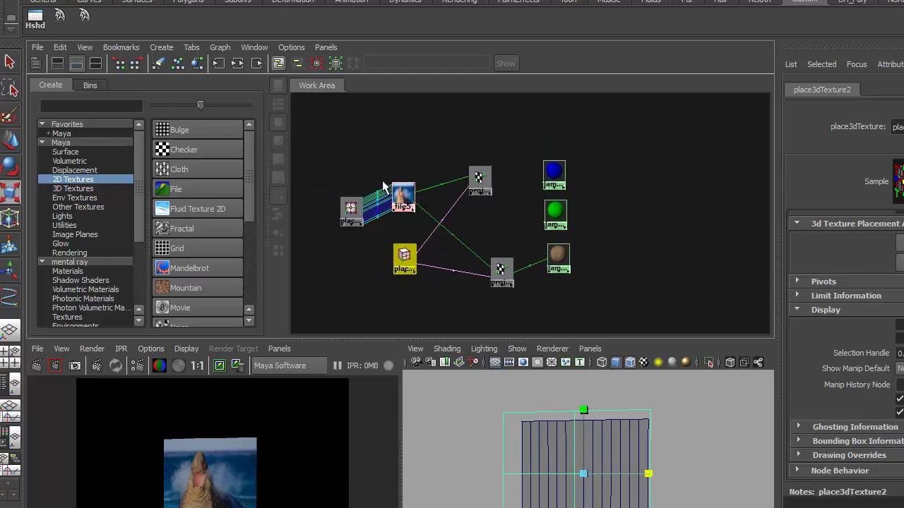
drag(356, 205, 351, 192)
Duplicate the seal file texture with connections to its network and place the copy above the original
click(403, 195)
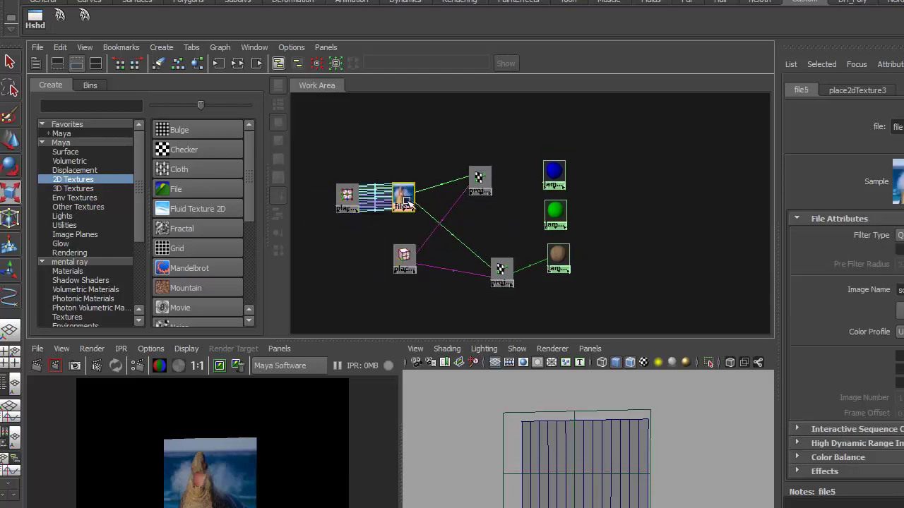
click(61, 47)
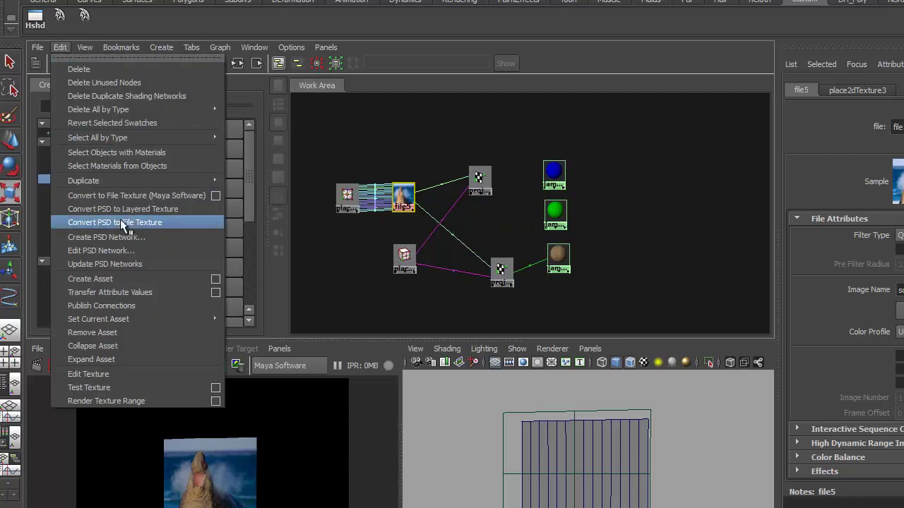
mouse_move(124, 180)
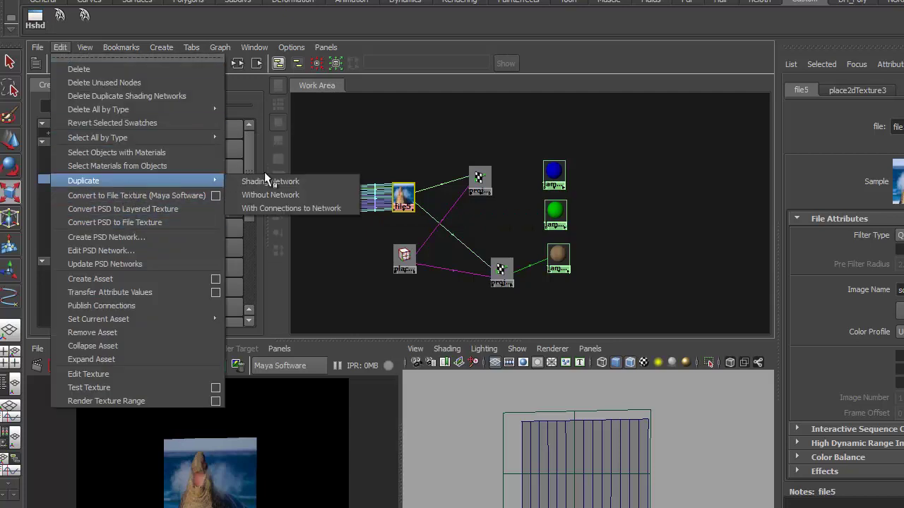
click(291, 207)
drag(406, 198, 412, 132)
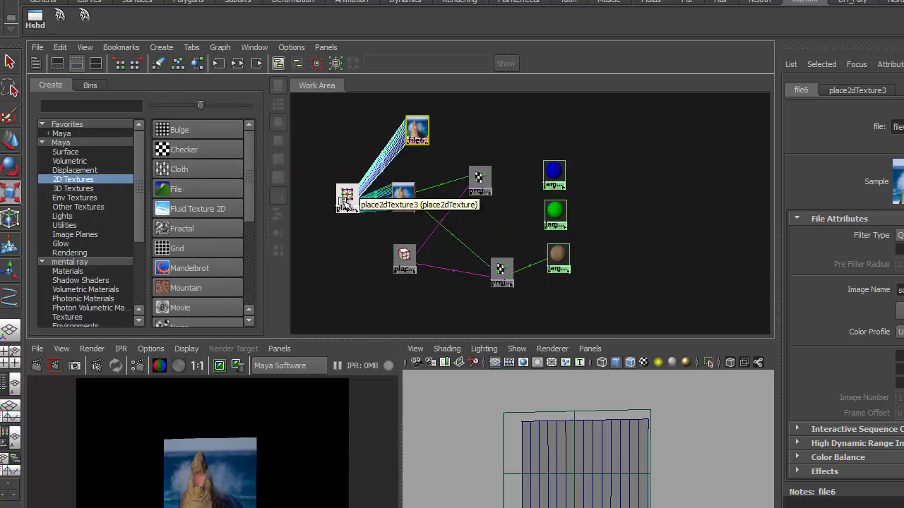
Arrange the shared 2D placement node between the two file textures and line up the copied file with the original
drag(346, 195, 346, 168)
drag(418, 135, 408, 137)
click(407, 136)
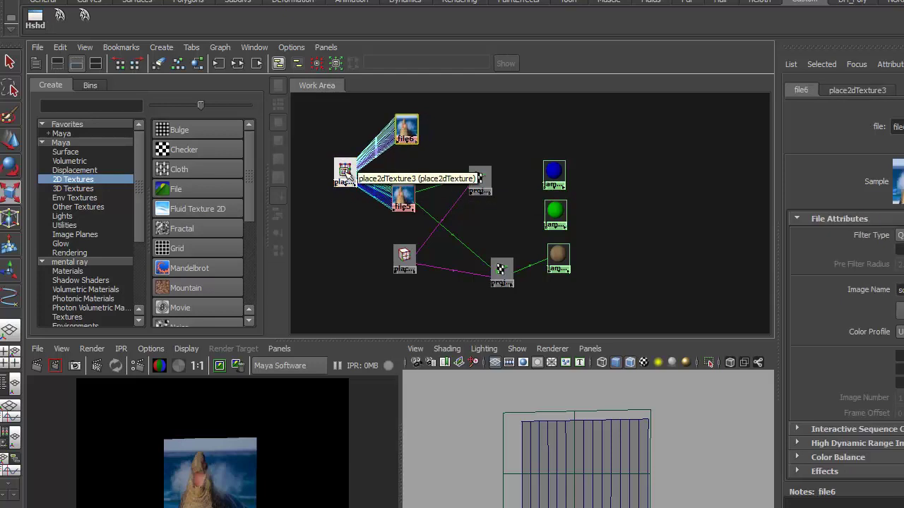
drag(346, 171, 333, 173)
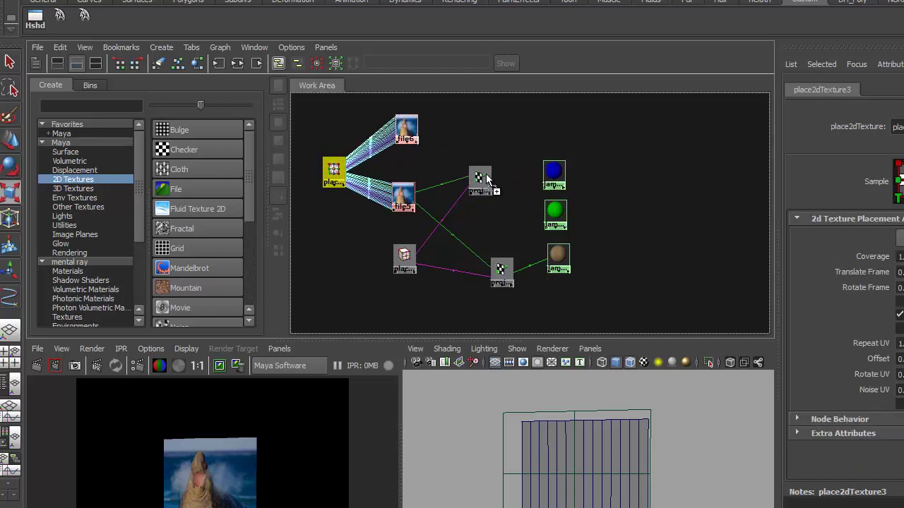
Connect the copied file texture to the duplicate projection's default input and that projection to the color of green lambert5
middle_drag(486, 180, 488, 180)
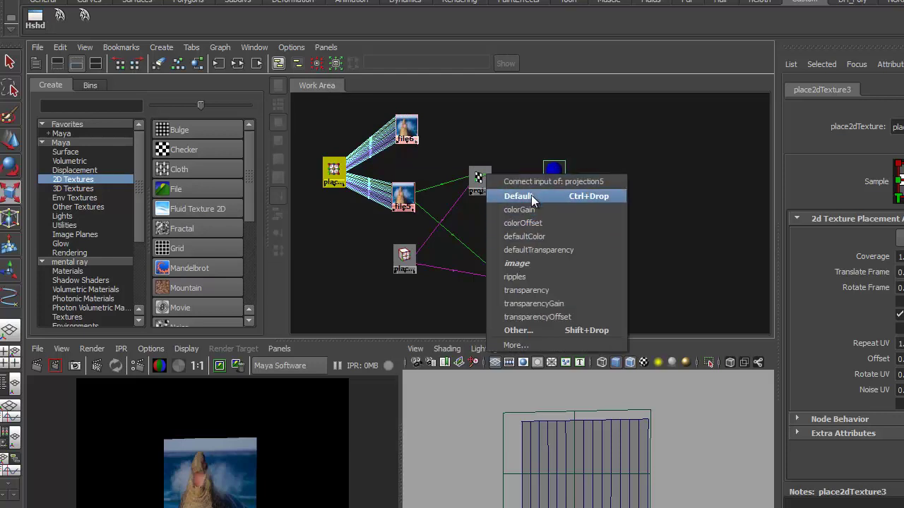
click(533, 198)
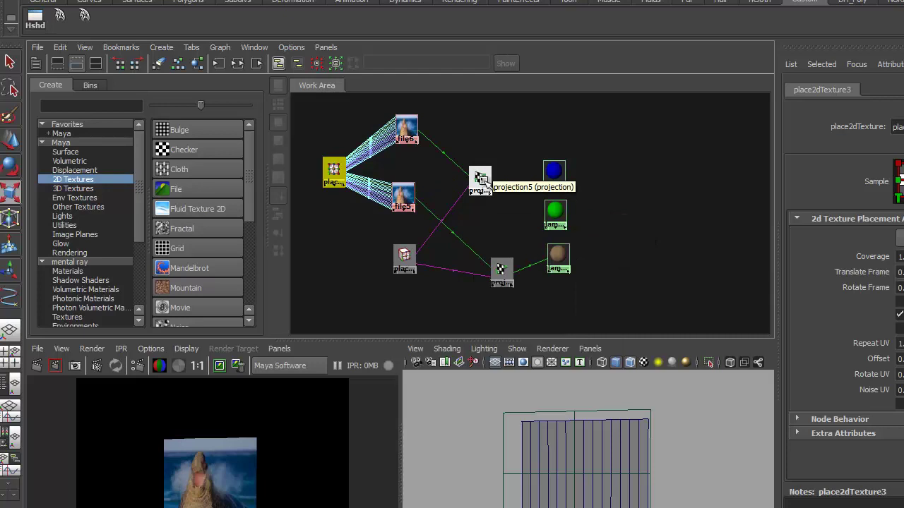
middle_drag(485, 182, 558, 212)
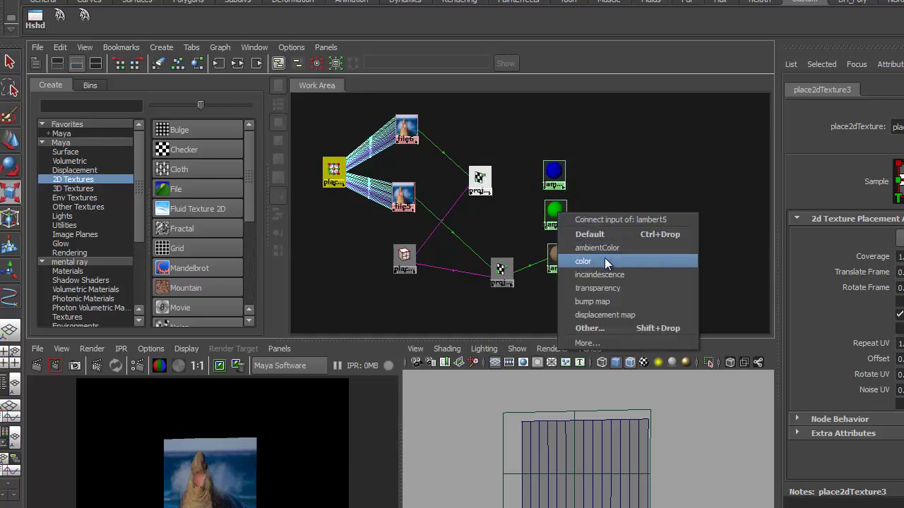
click(604, 262)
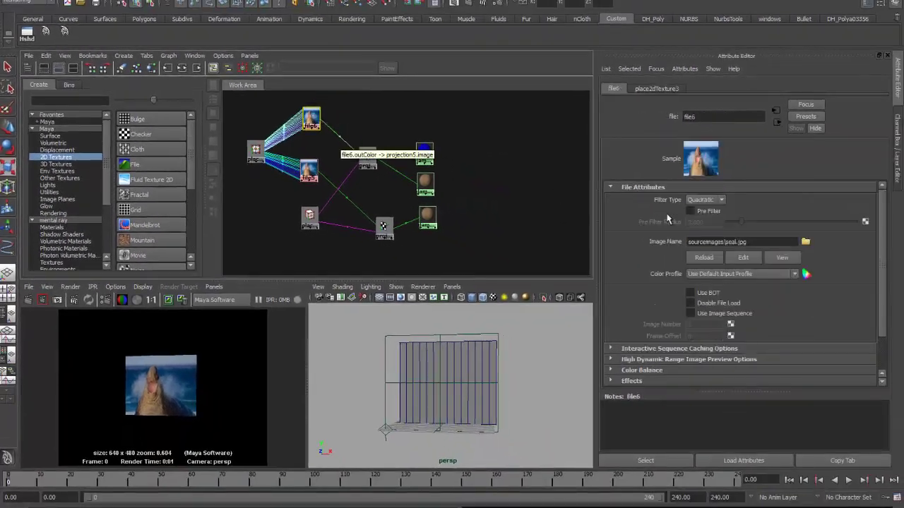
Load skydiver.jpg as the image of the copied file texture
click(806, 242)
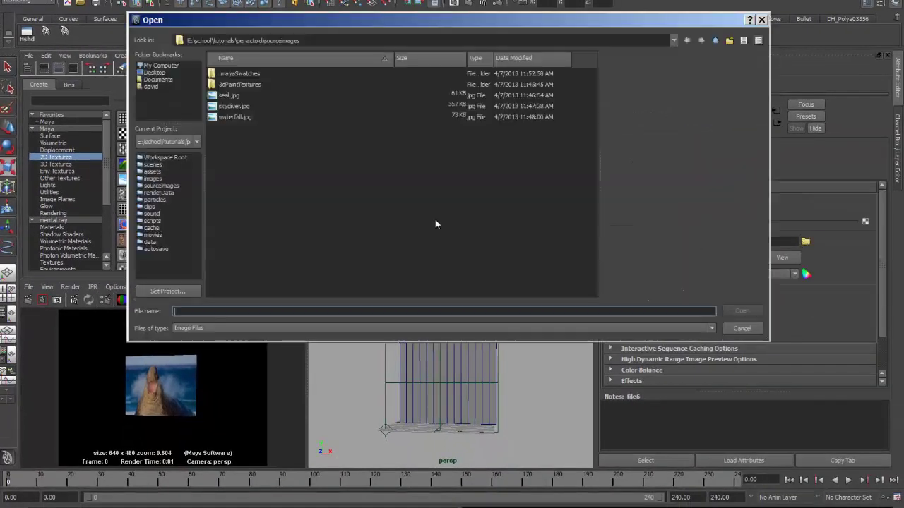
click(234, 106)
click(741, 311)
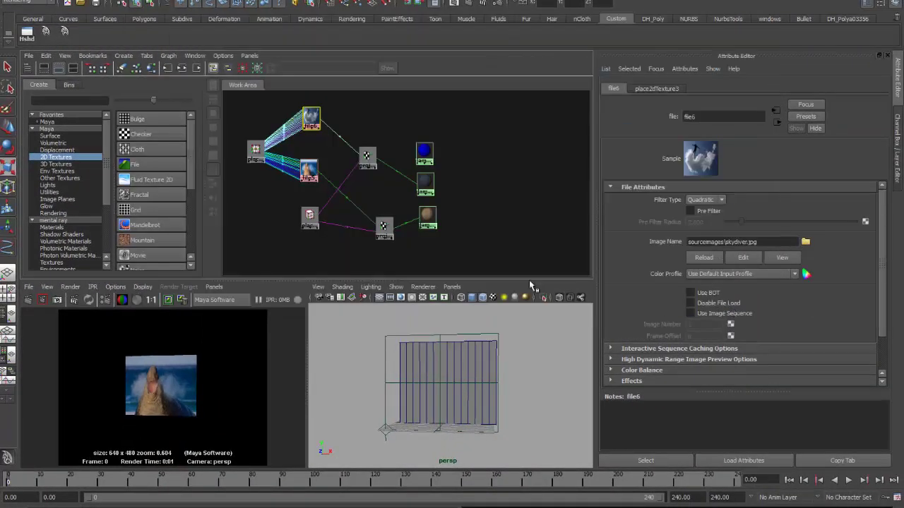
Tidy the node graph by moving both projections beside their materials and the file and placement nodes closer to them
drag(368, 158, 390, 182)
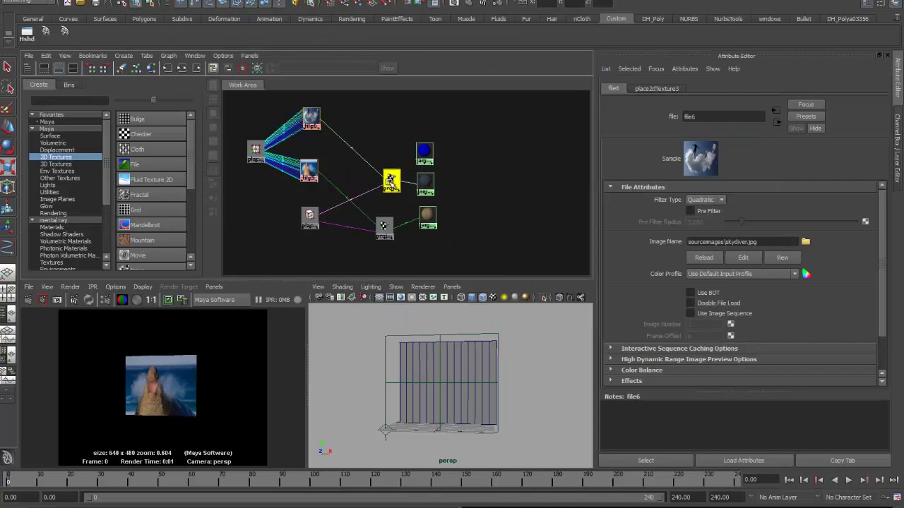
click(384, 224)
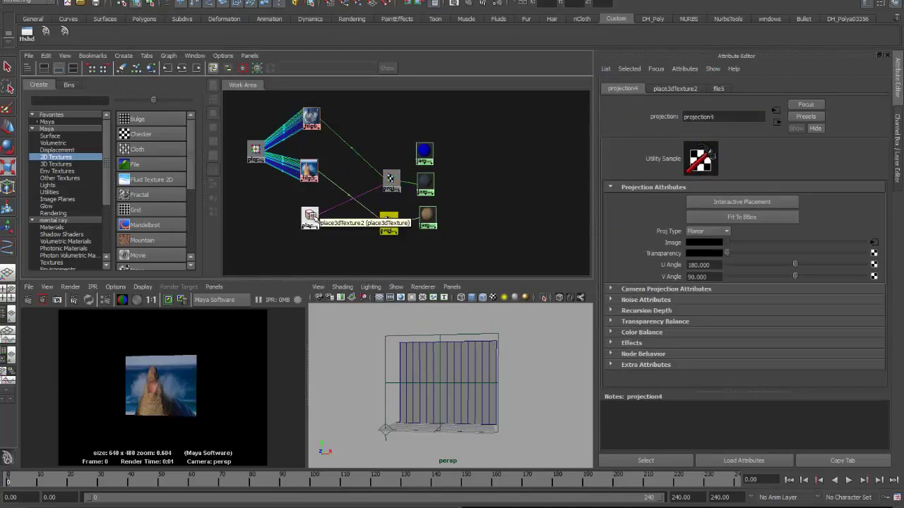
drag(312, 216, 327, 206)
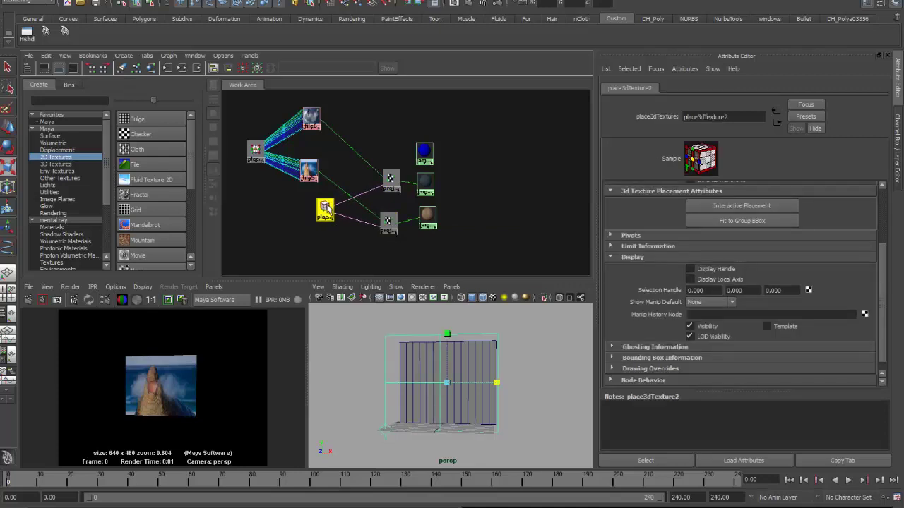
drag(312, 124, 325, 117)
drag(254, 160, 267, 142)
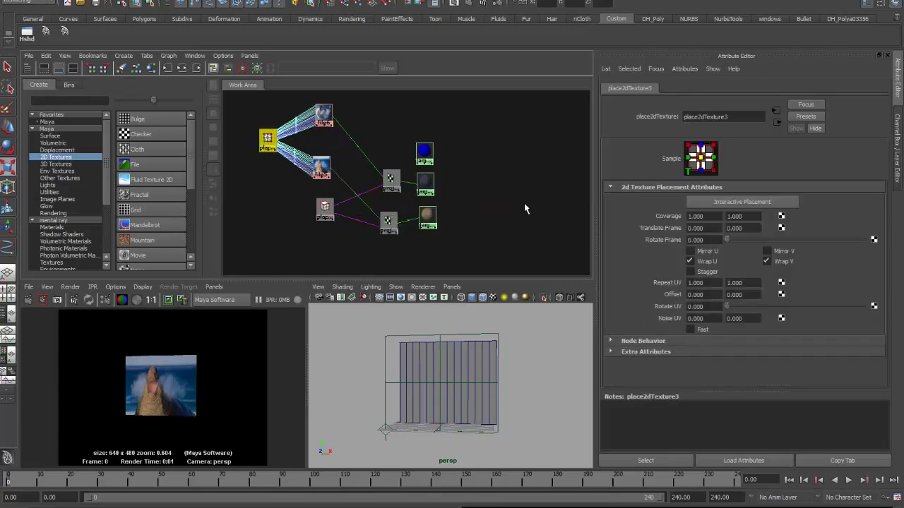
Duplicate the skydiver projection with connections to its network and place the copy above the blue material
scroll(524, 209, down, 2)
alt+middle_drag(462, 191, 490, 218)
click(395, 208)
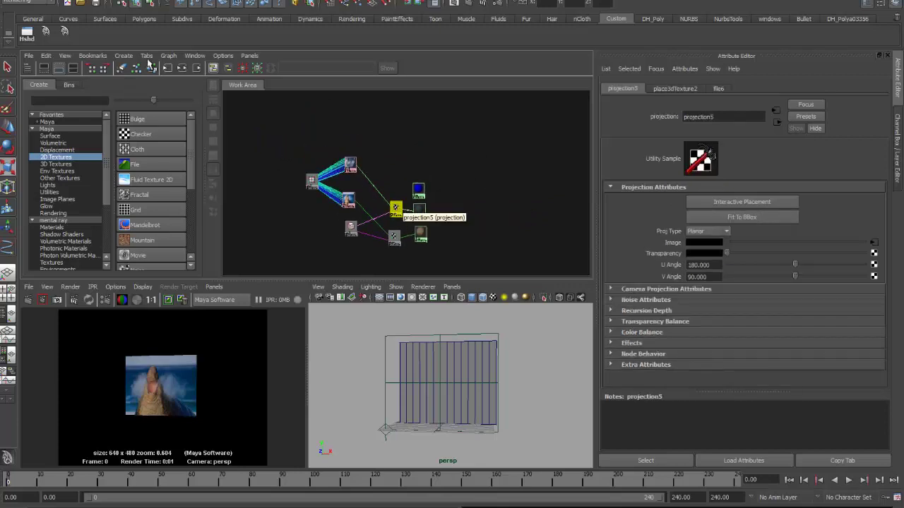
click(45, 56)
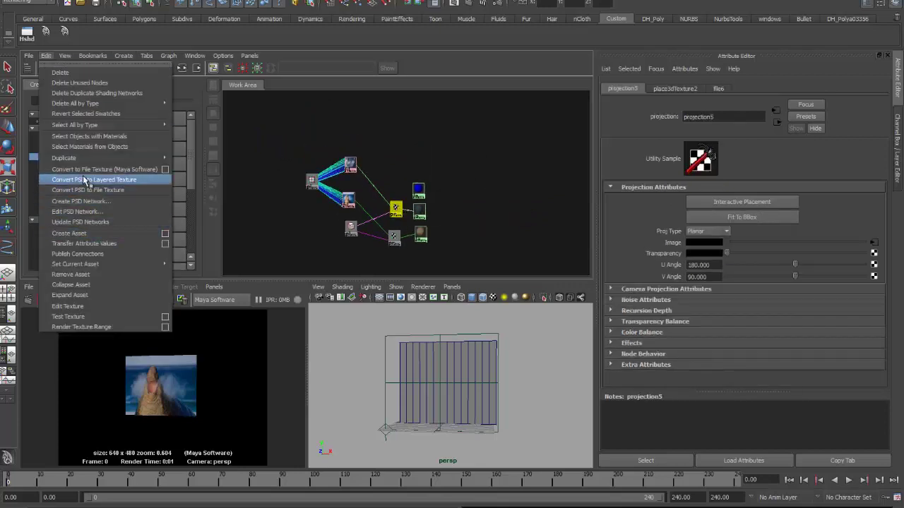
mouse_move(71, 157)
click(229, 180)
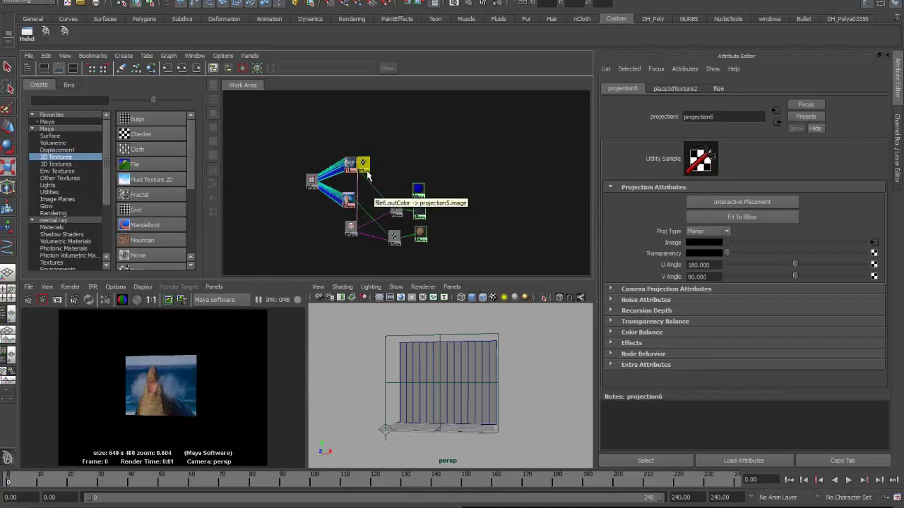
drag(365, 161, 421, 161)
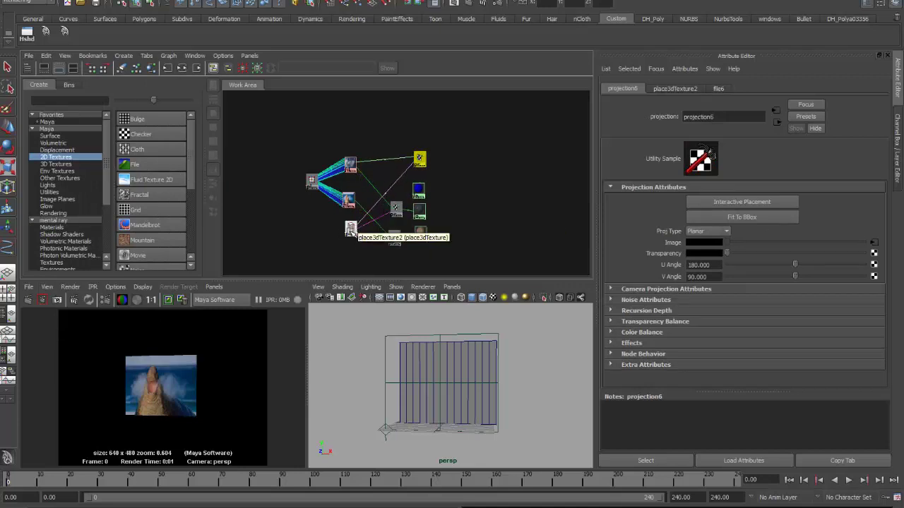
Duplicate the skydiver file texture with connections to its network and place the copy above it
click(348, 164)
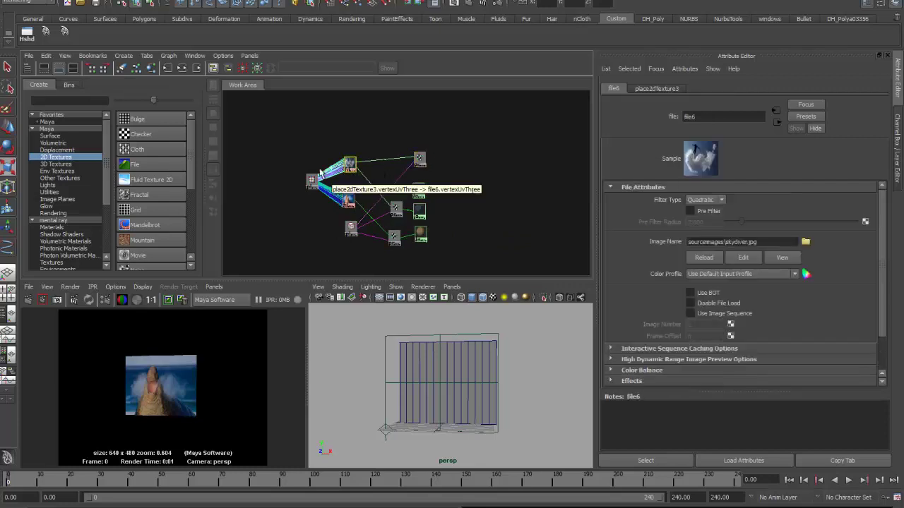
click(47, 55)
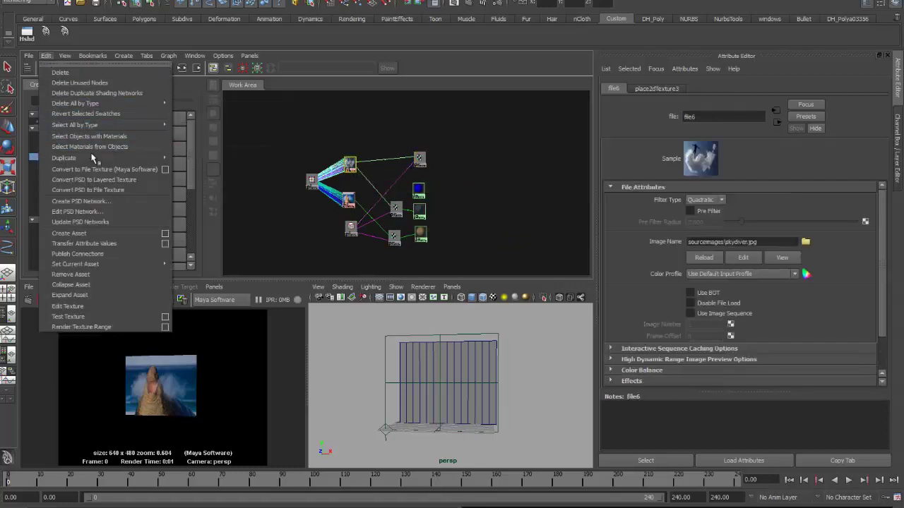
mouse_move(96, 158)
click(215, 180)
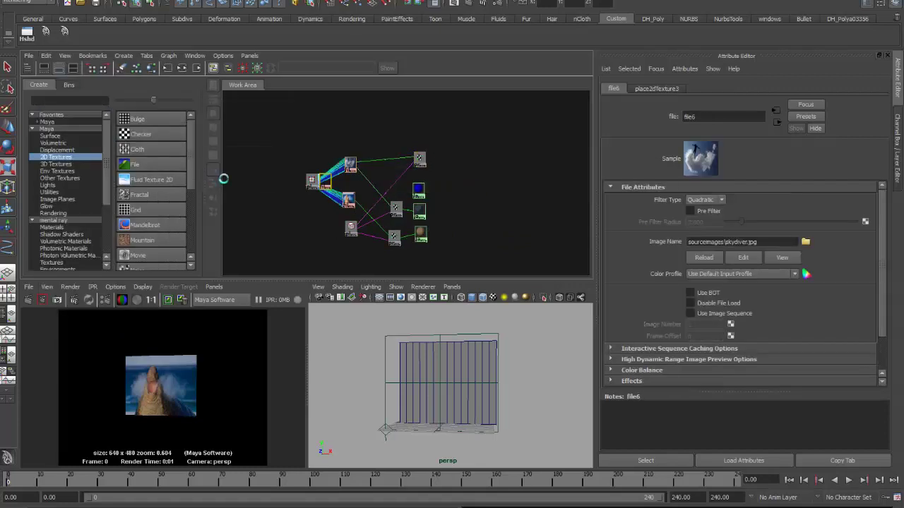
drag(326, 173, 351, 132)
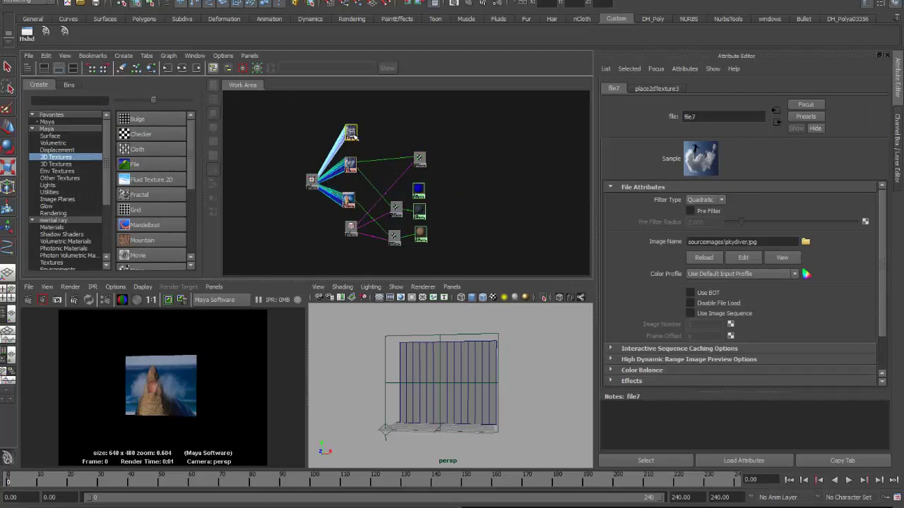
Connect the newest file texture to the third projection's image and that projection to the blue material's color
middle_drag(351, 133, 421, 163)
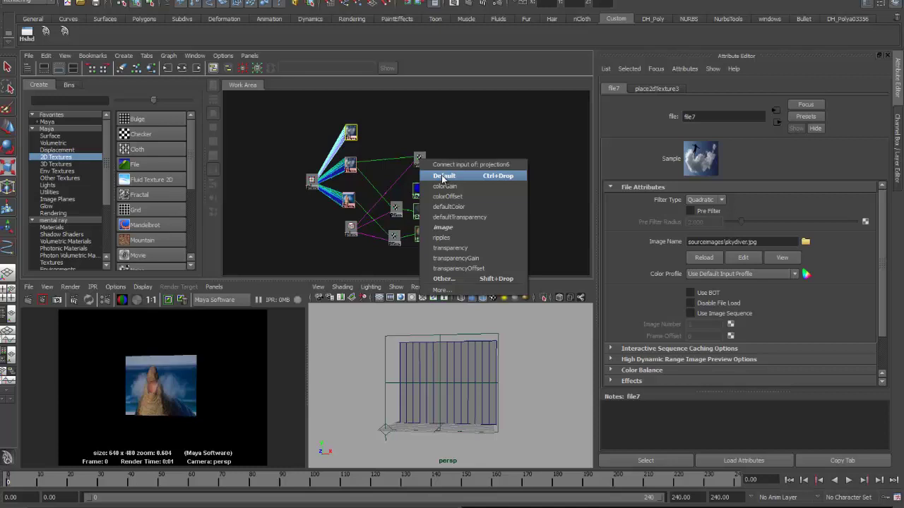
click(443, 227)
middle_drag(417, 158, 417, 192)
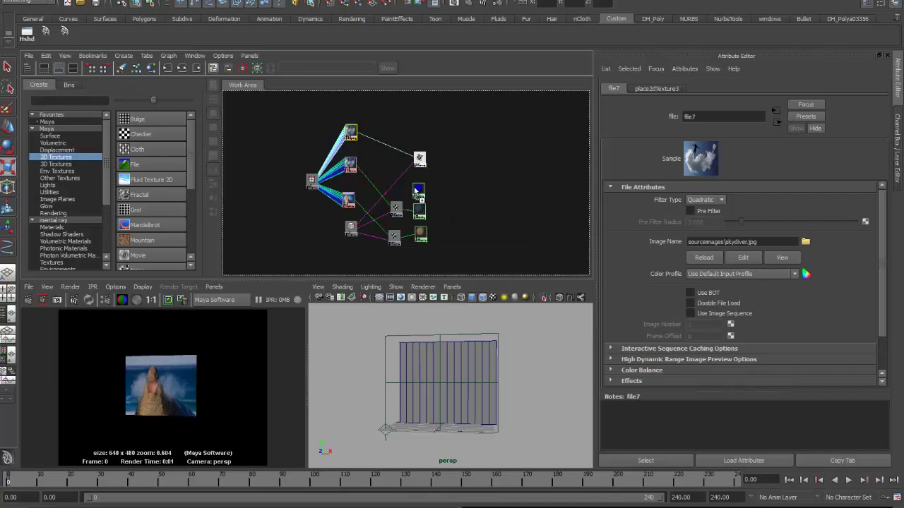
click(442, 226)
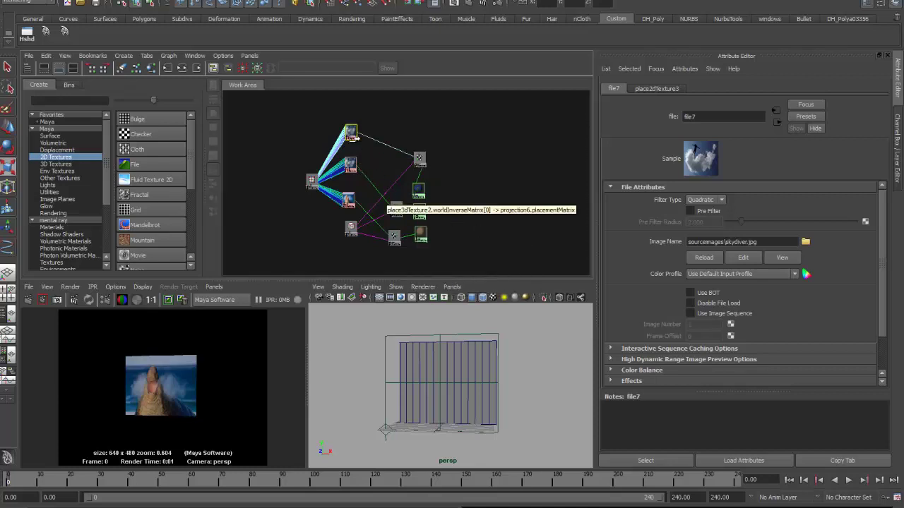
Load waterfall.jpg from the sourceimages folder as the image of the newest file texture
click(806, 241)
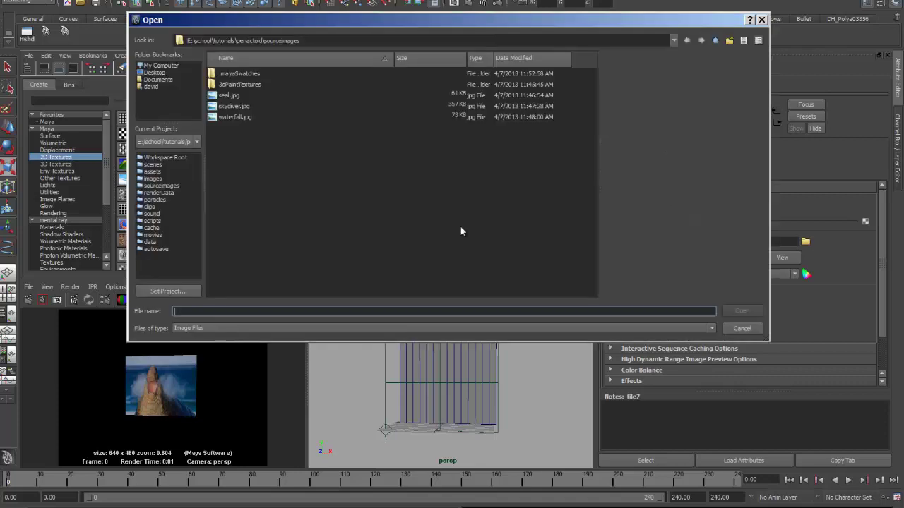
click(233, 117)
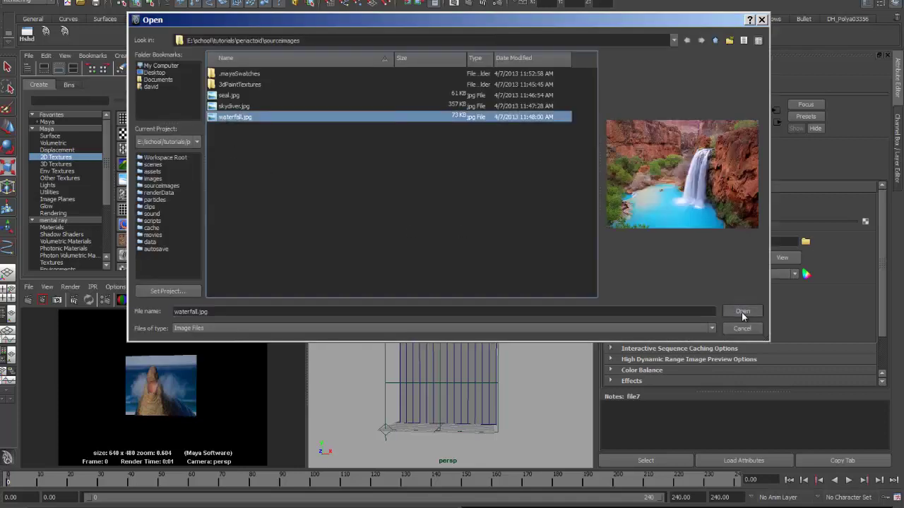
click(742, 312)
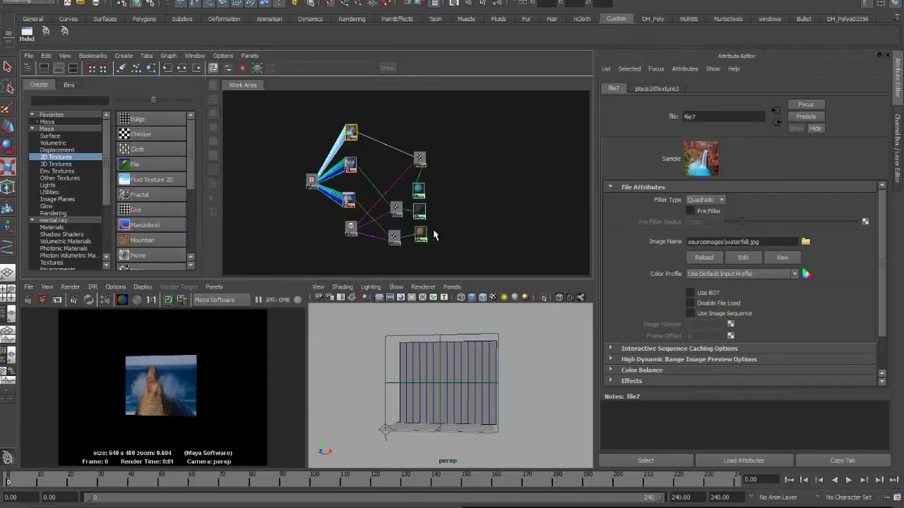
Spread out the node graph by moving the materials, projections and both placement nodes into separate columns with clear gaps
drag(413, 183, 493, 182)
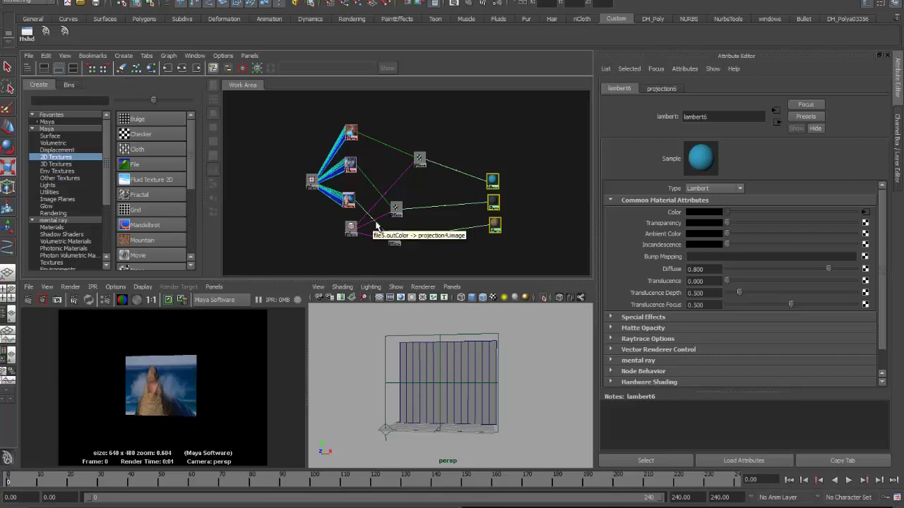
drag(394, 242, 444, 201)
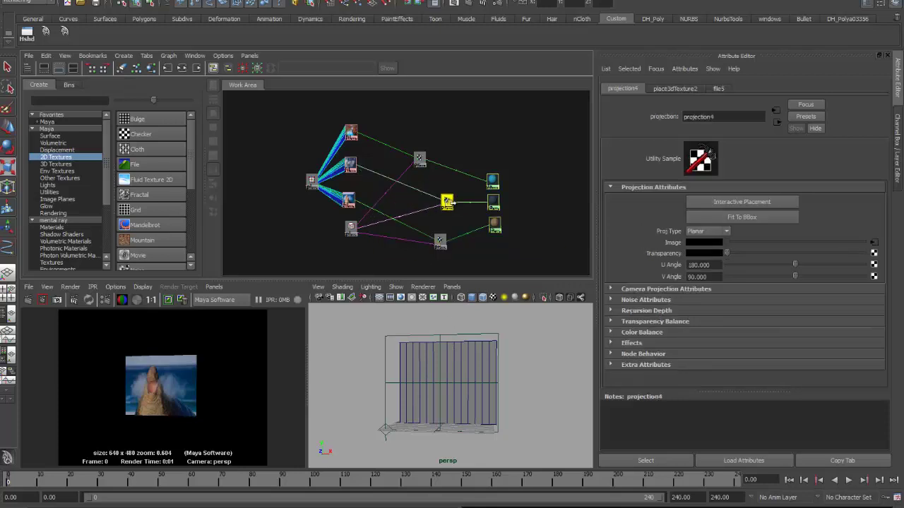
drag(412, 168, 422, 168)
drag(351, 228, 336, 252)
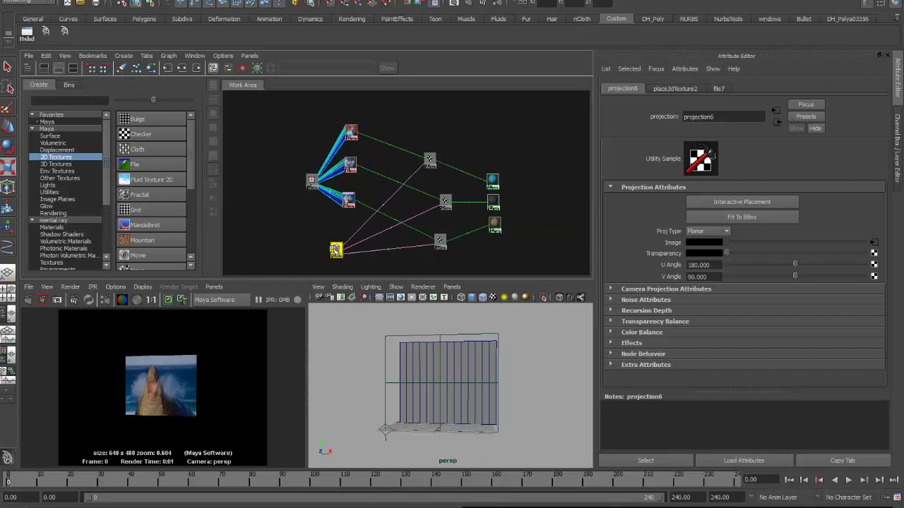
click(350, 132)
drag(312, 180, 282, 170)
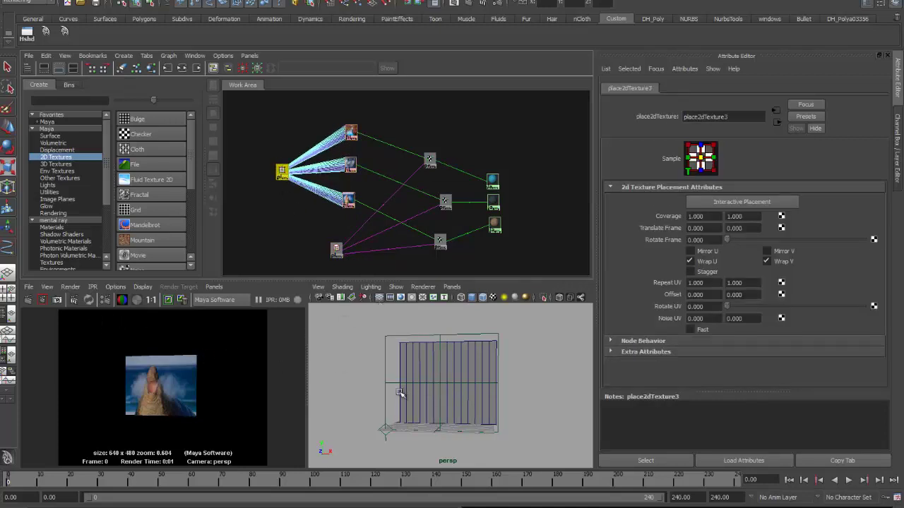
Render a closer perspective view of the prism wall to check its front image
alt+right_drag(400, 394, 437, 391)
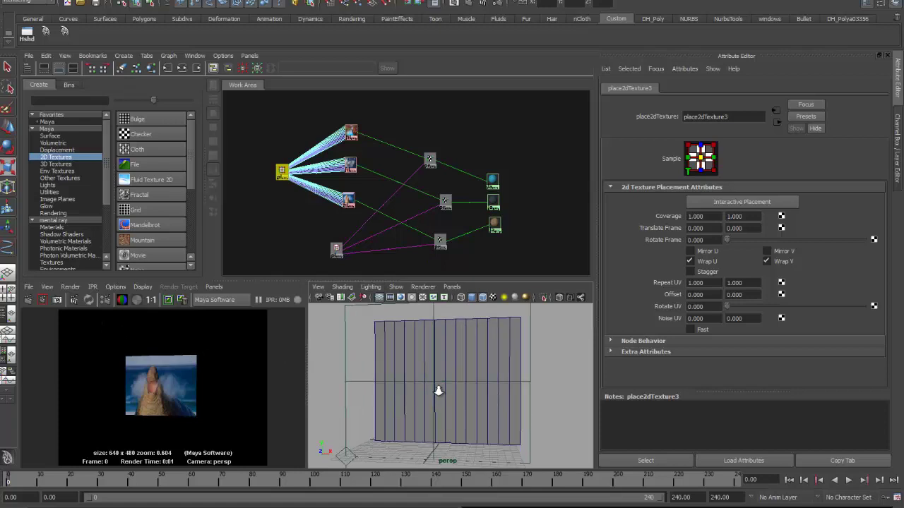
click(28, 300)
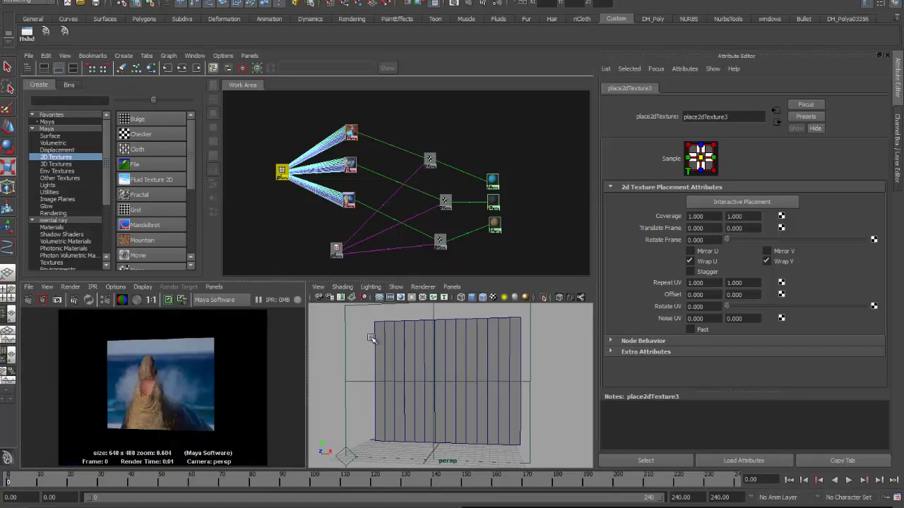
Select all the prisms, rotate them about Y to their other two sides, and render the skydiver and waterfall images
click(530, 356)
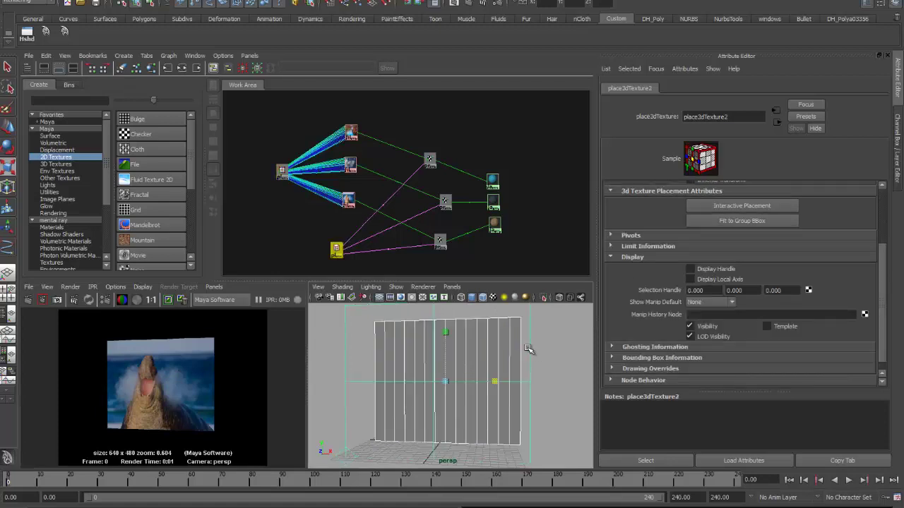
click(536, 350)
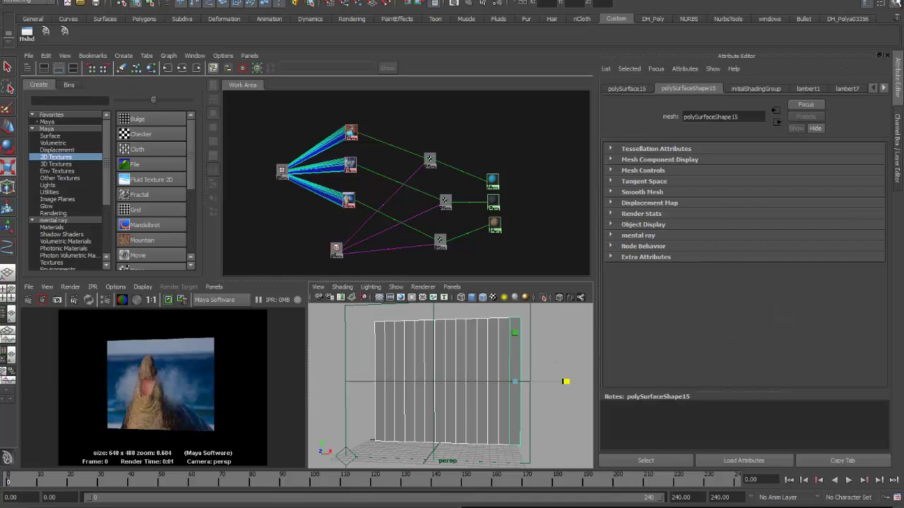
click(895, 3)
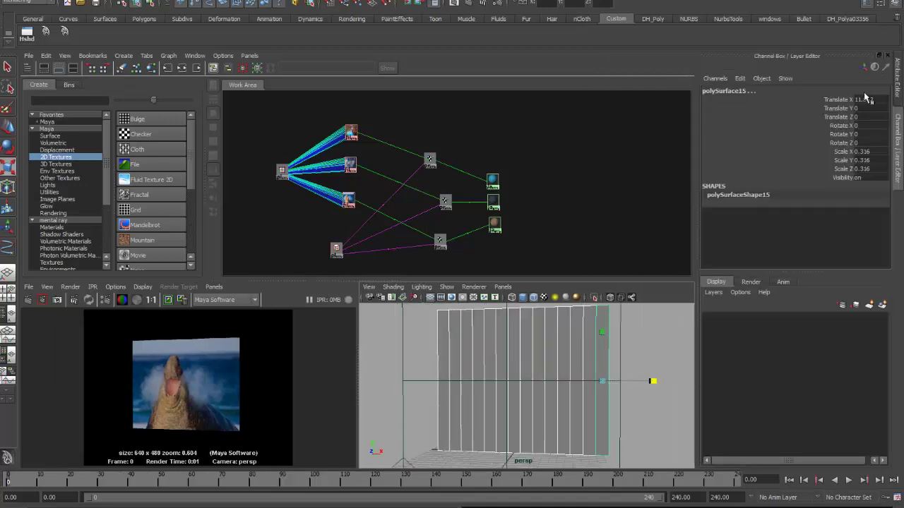
click(871, 136)
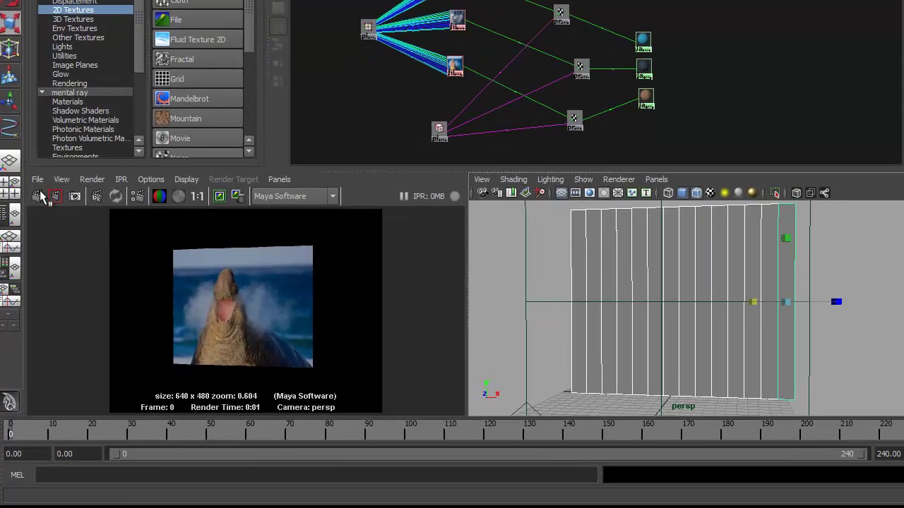
click(38, 196)
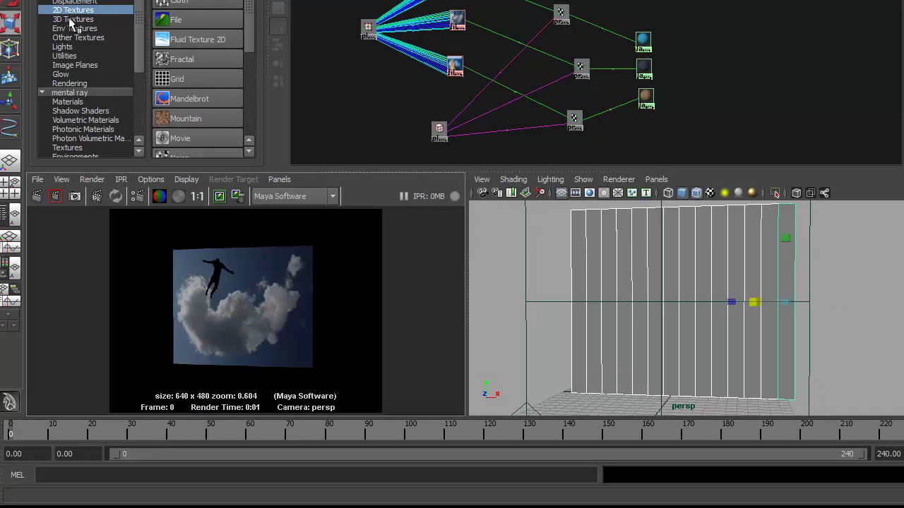
click(39, 196)
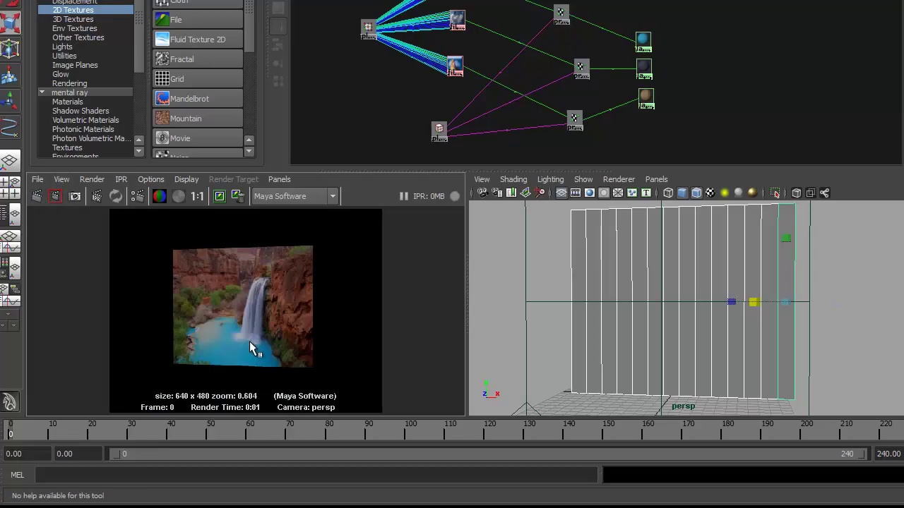